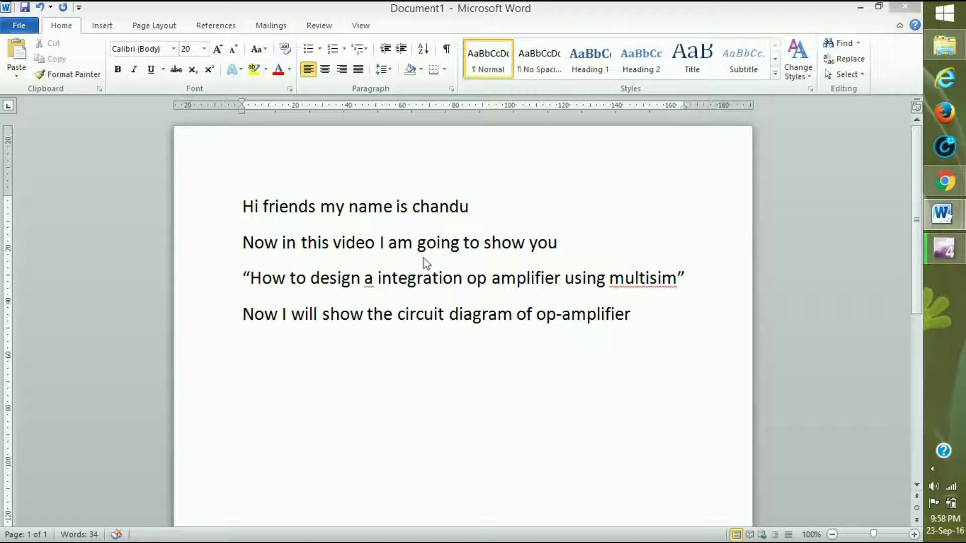
click(463, 277)
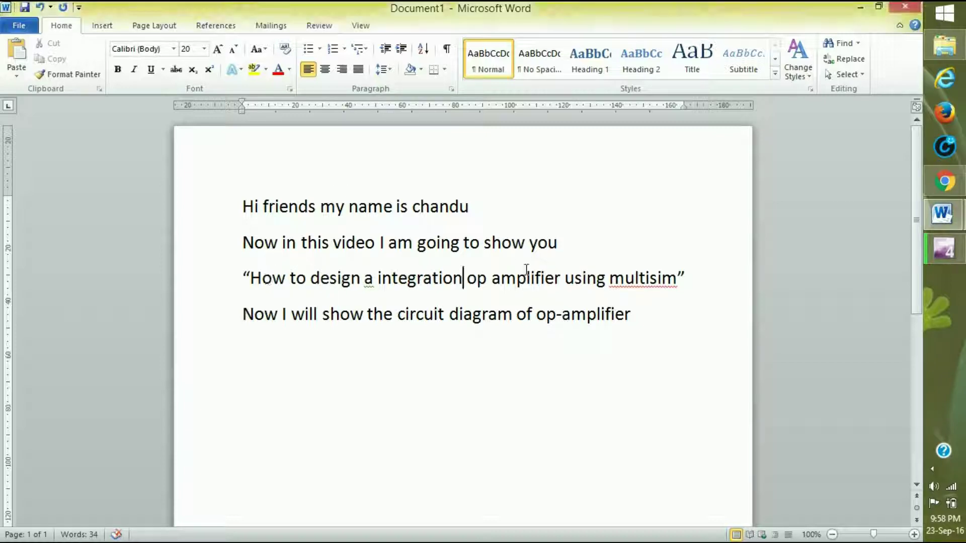
drag(492, 278, 677, 279)
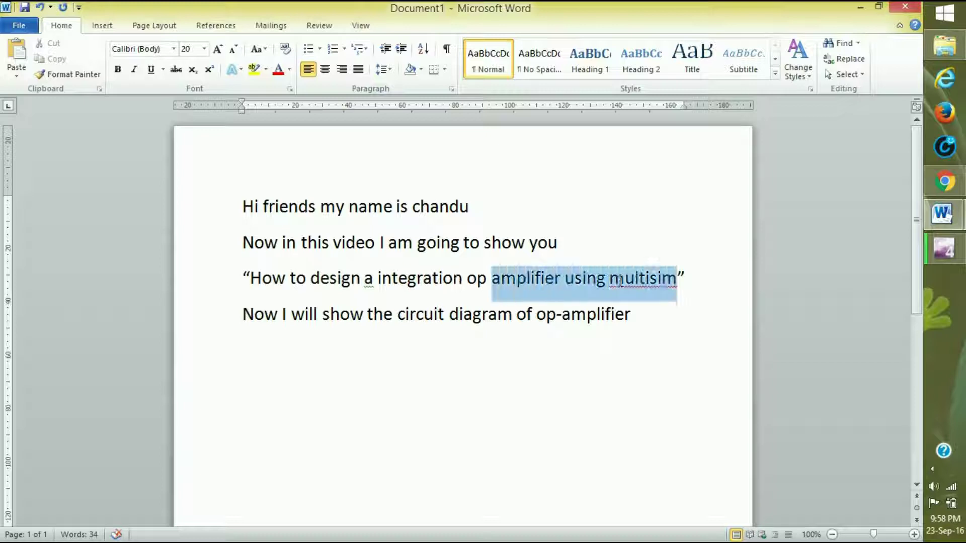
click(576, 336)
Step: Switch to the "Connecting to V" document and review the 741 op-amp pinout and the integrator circuit diagram
click(942, 213)
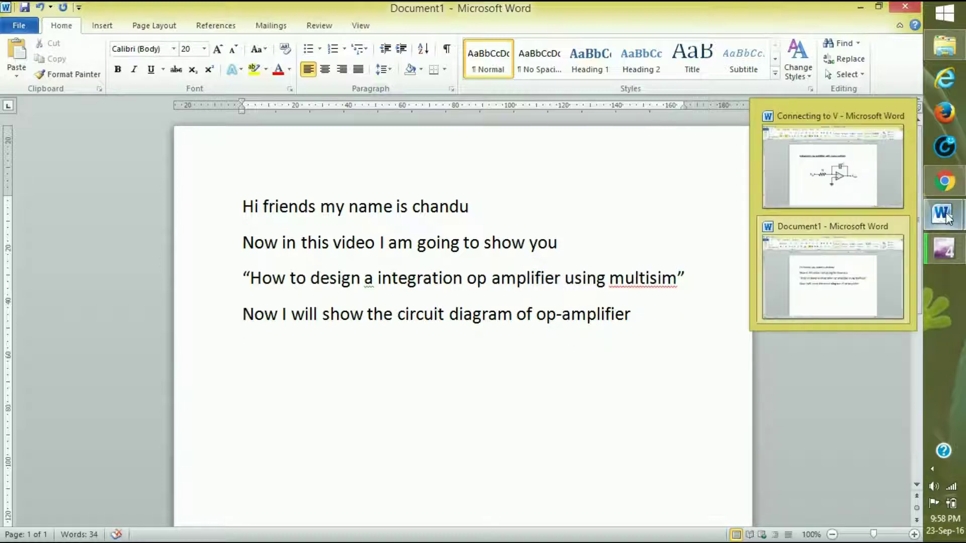
click(850, 174)
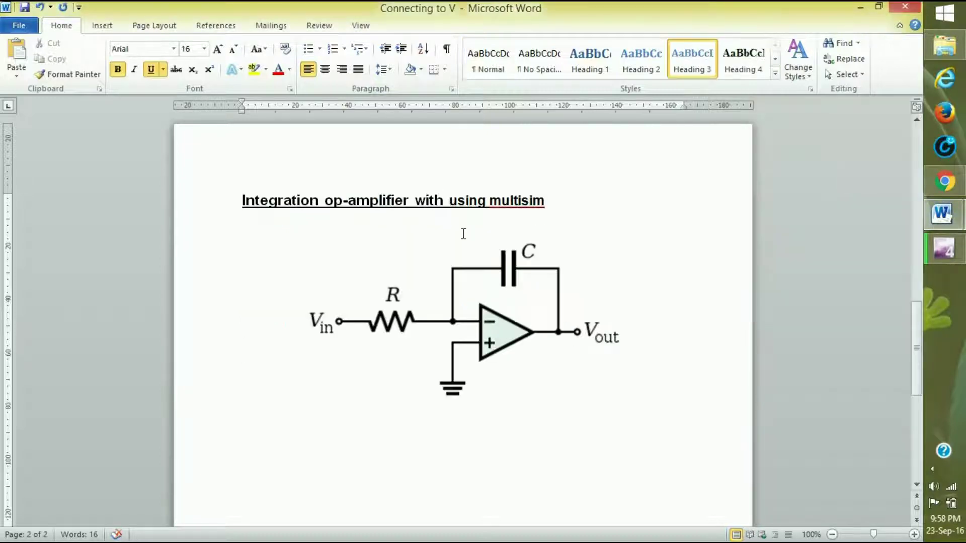
scroll(463, 233, up, 15)
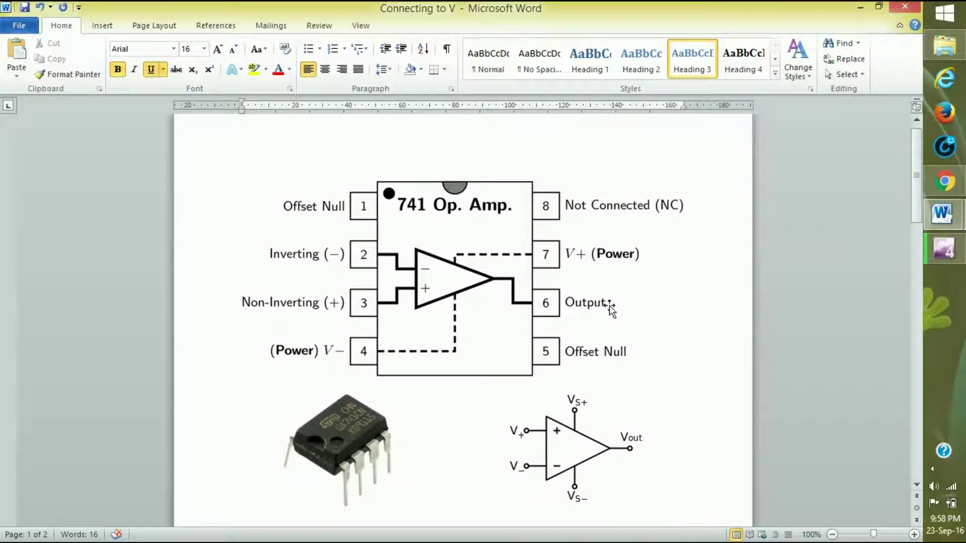
scroll(612, 353, down, 4)
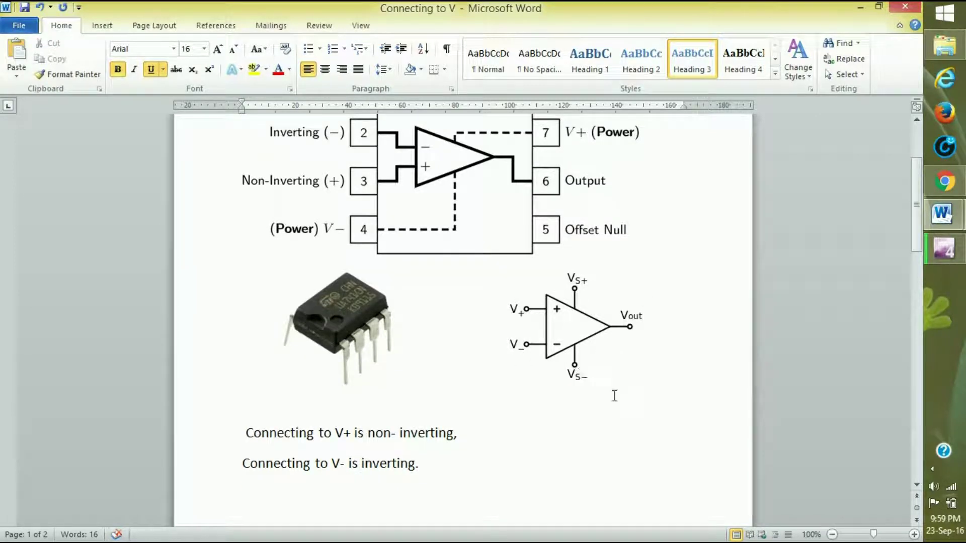
scroll(614, 394, down, 12)
scroll(614, 395, down, 7)
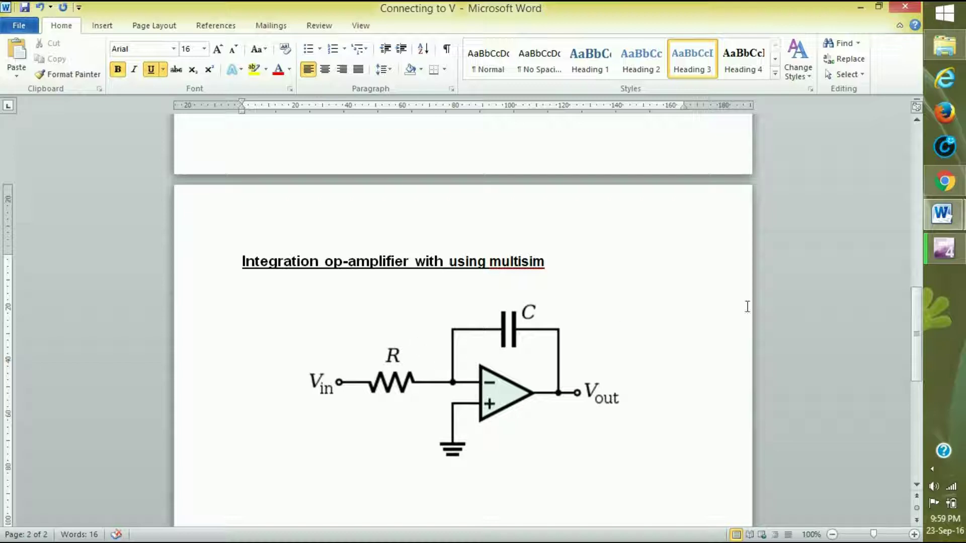
Step: Show the desktop and launch Multisim, continuing past its license status dialog
key(super)
key(super)
key(super+d)
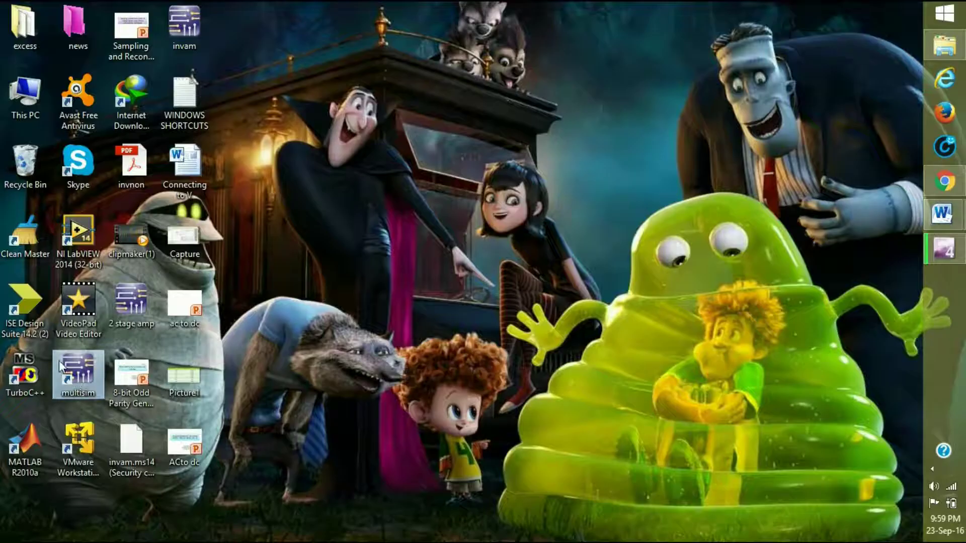
double_click(65, 374)
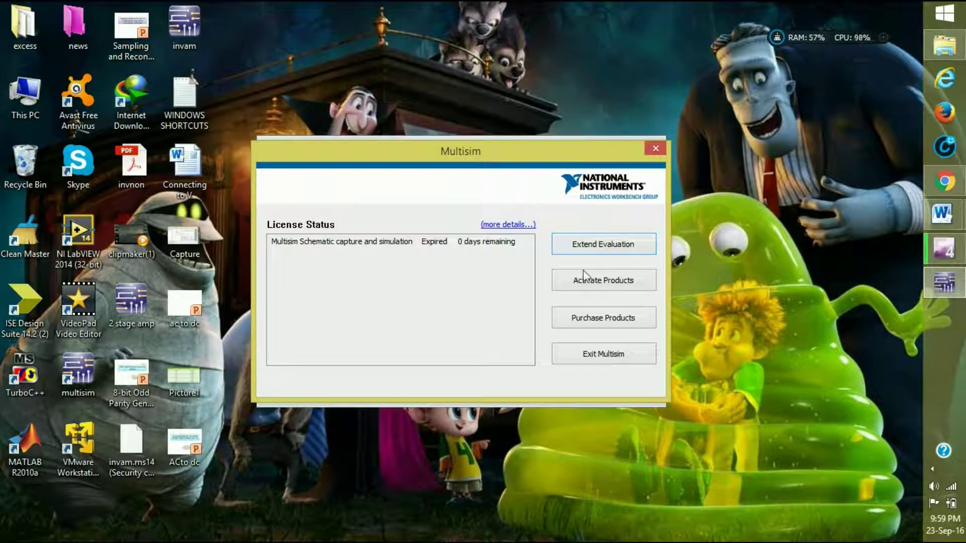
click(660, 147)
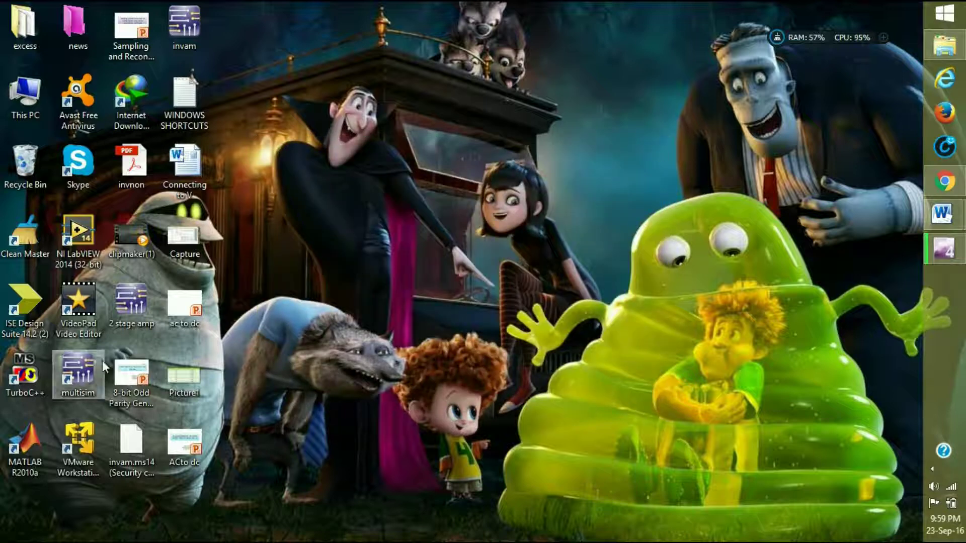
double_click(81, 368)
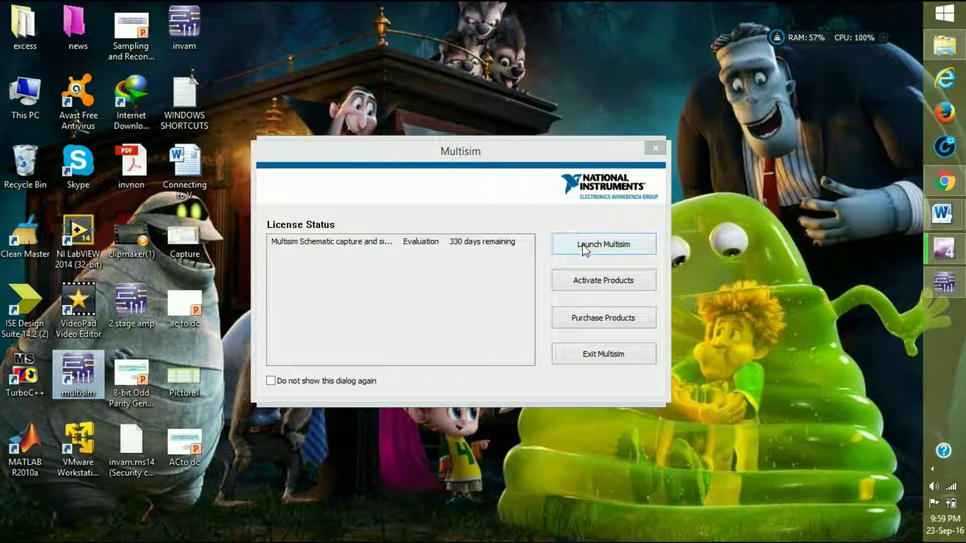
click(582, 248)
click(508, 330)
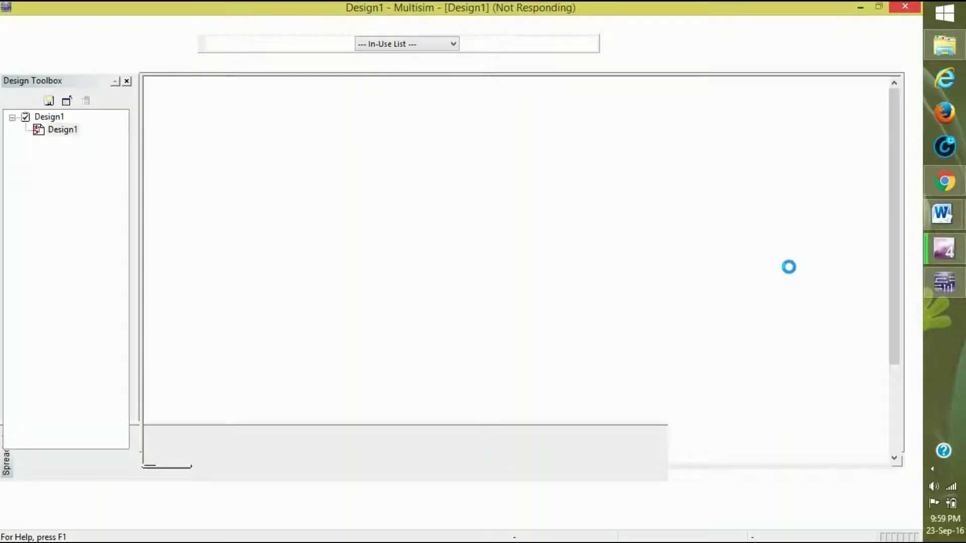
Step: Check the integrator circuit diagram in the Word document and return to Multisim
mouse_move(942, 214)
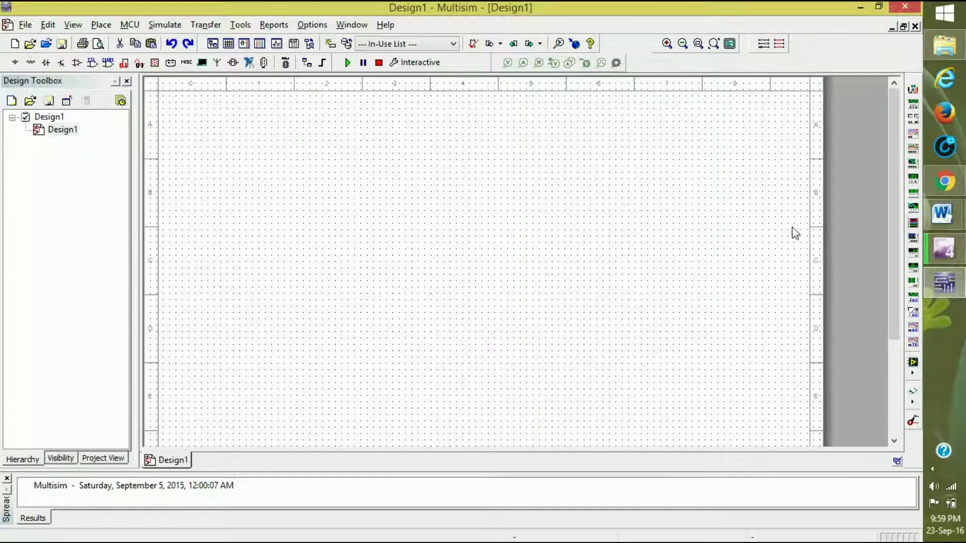
click(855, 179)
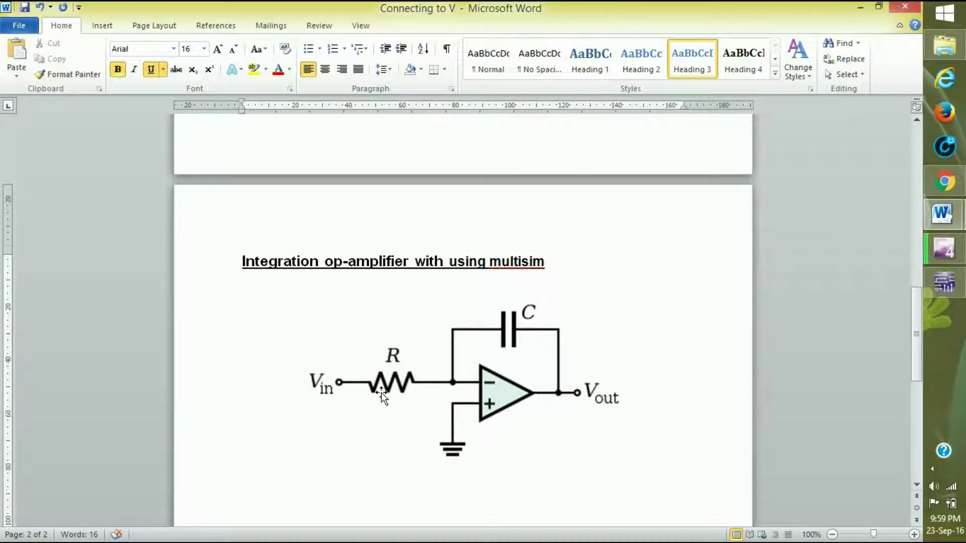
key(alt+Tab)
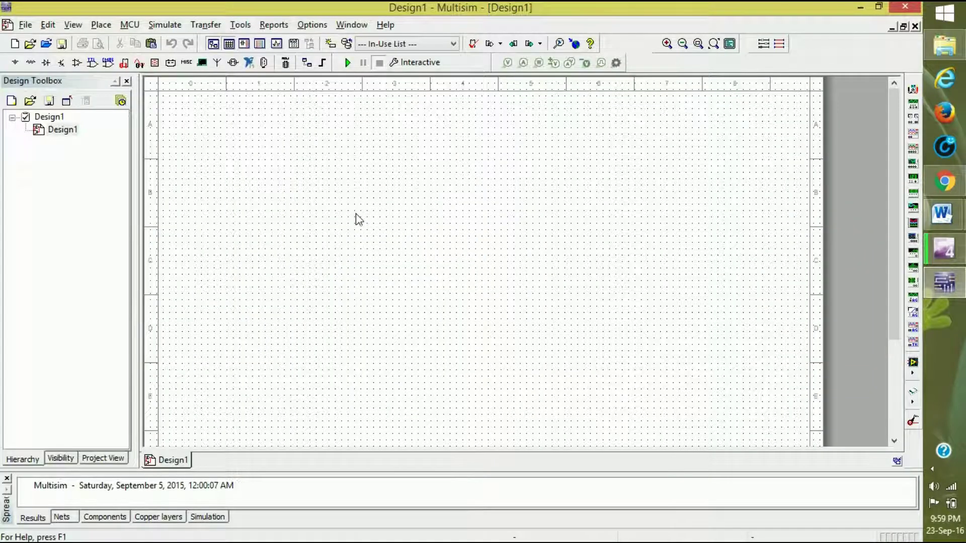
Step: Place a 741 op-amp from the OPAMP family near the middle of the schematic sheet
right_click(397, 214)
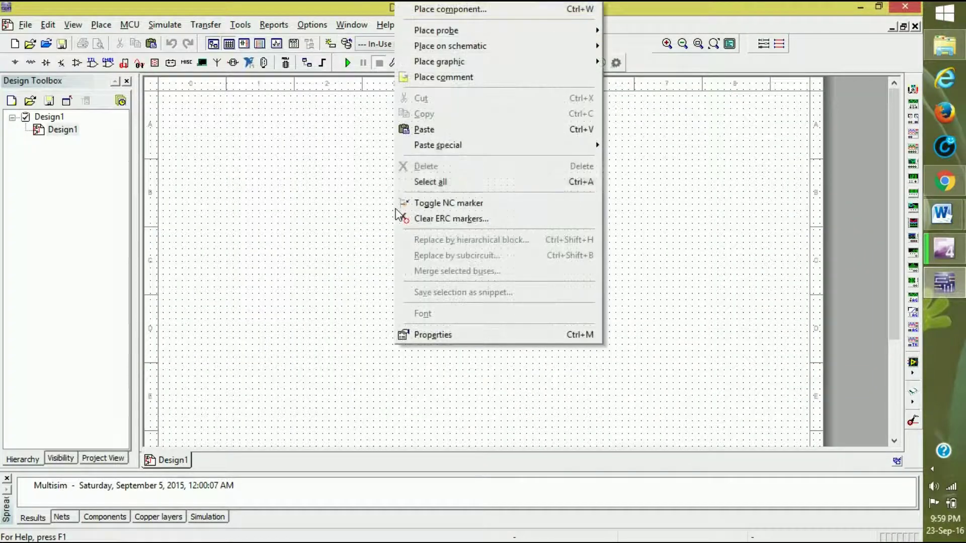
click(463, 9)
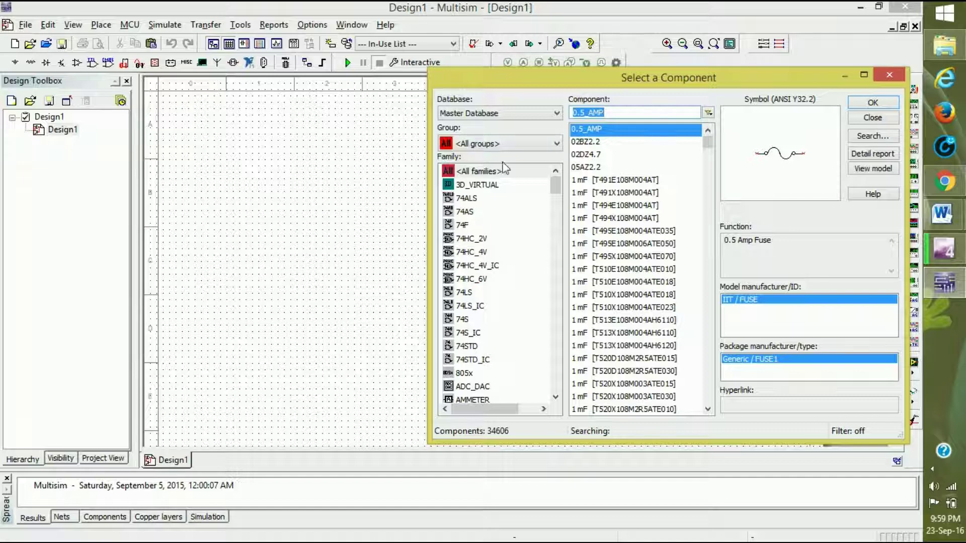
drag(552, 186, 555, 301)
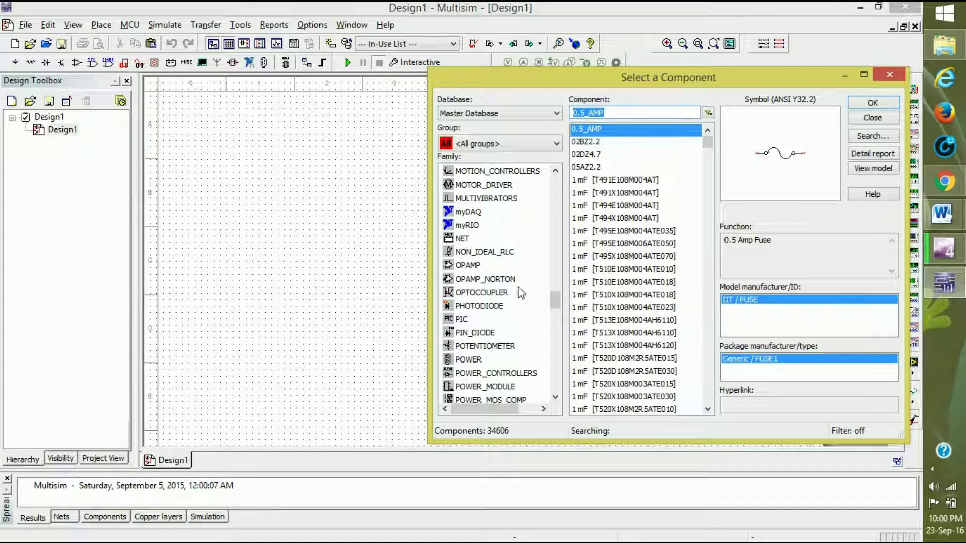
click(478, 267)
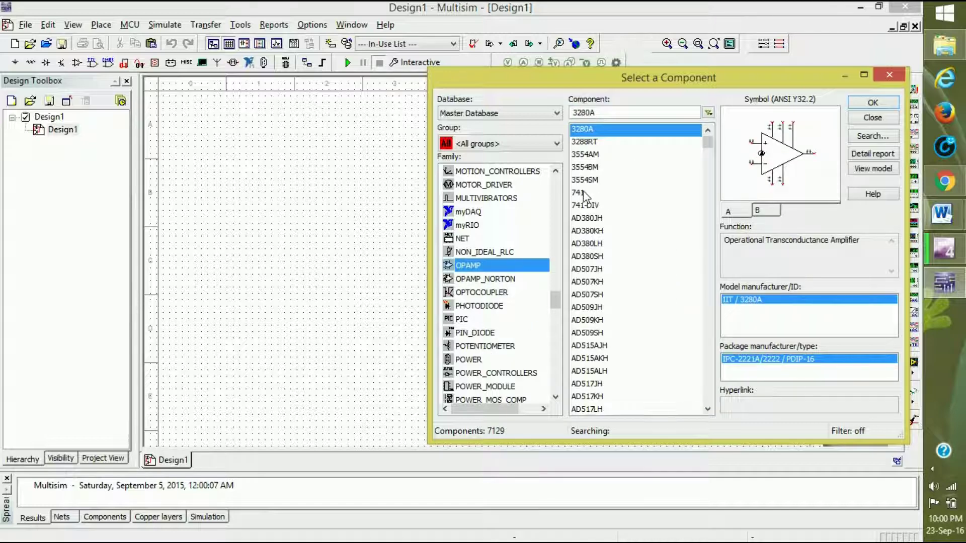
click(585, 194)
click(873, 103)
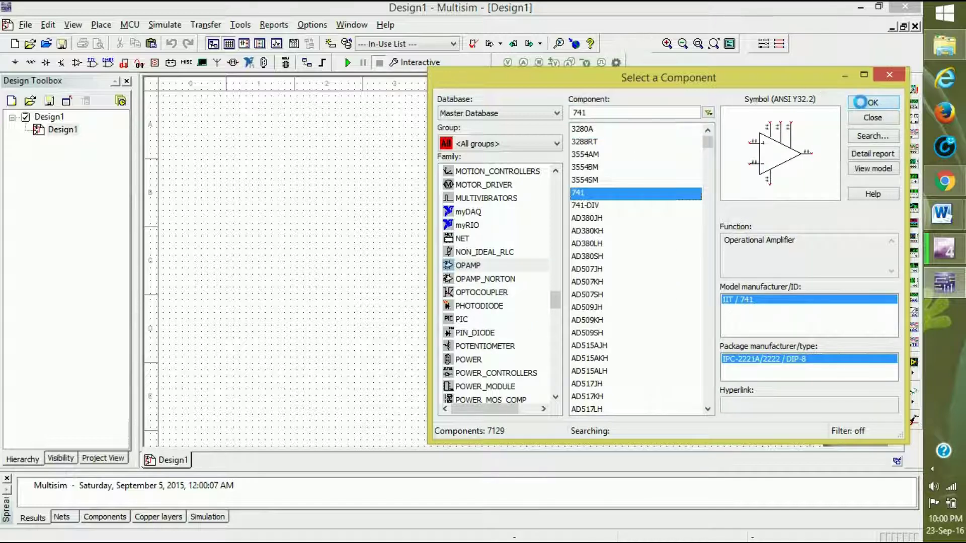
click(435, 279)
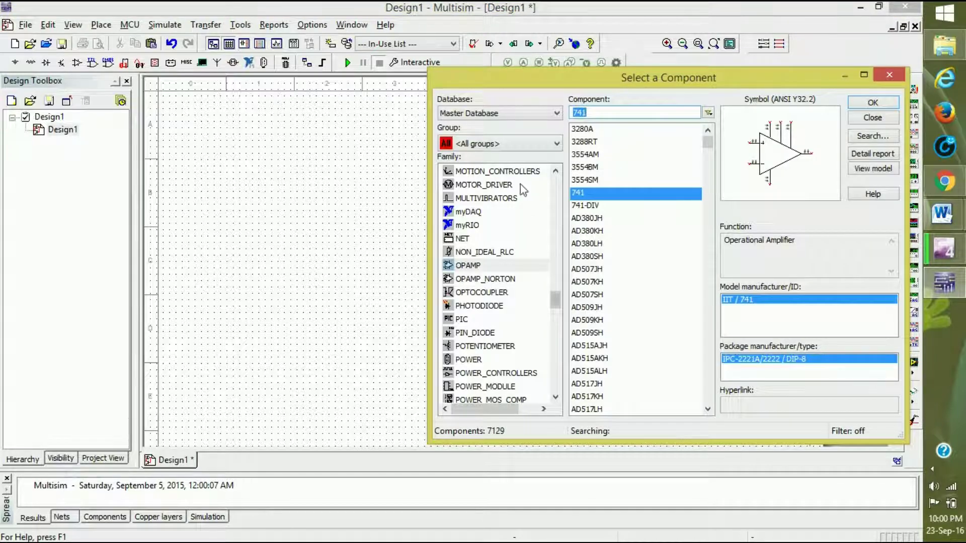
Step: Place a 1 kΩ resistor from the Basic group, level with the op-amp's inverting input and to its left
click(480, 146)
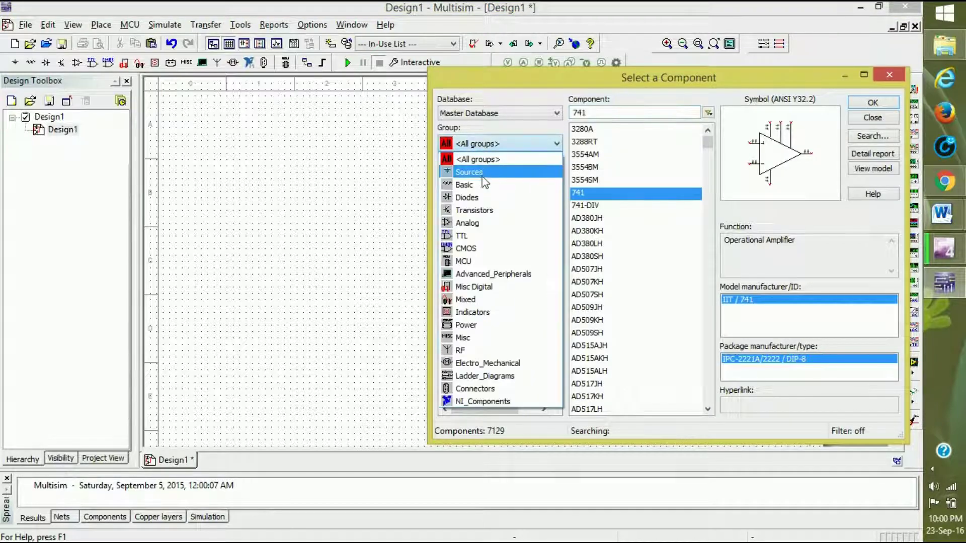
click(483, 185)
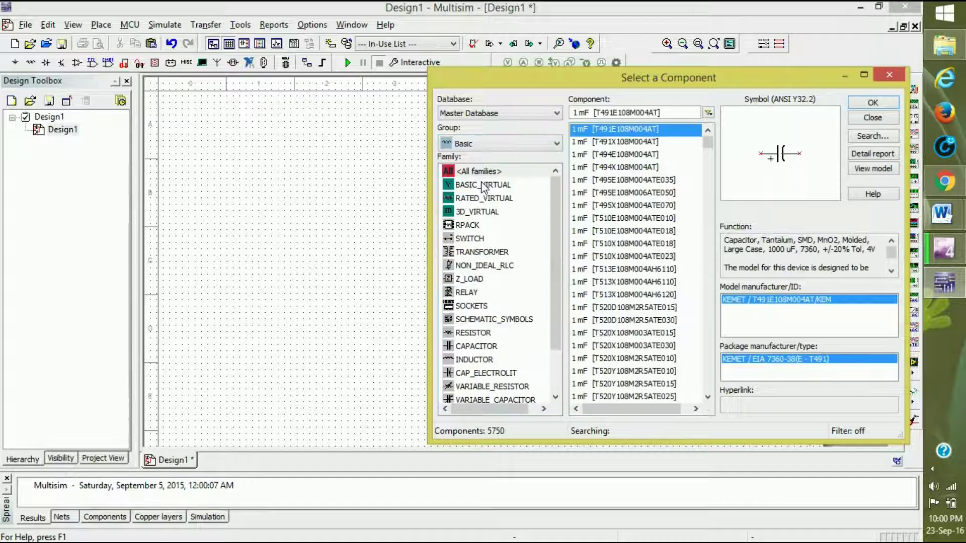
click(469, 334)
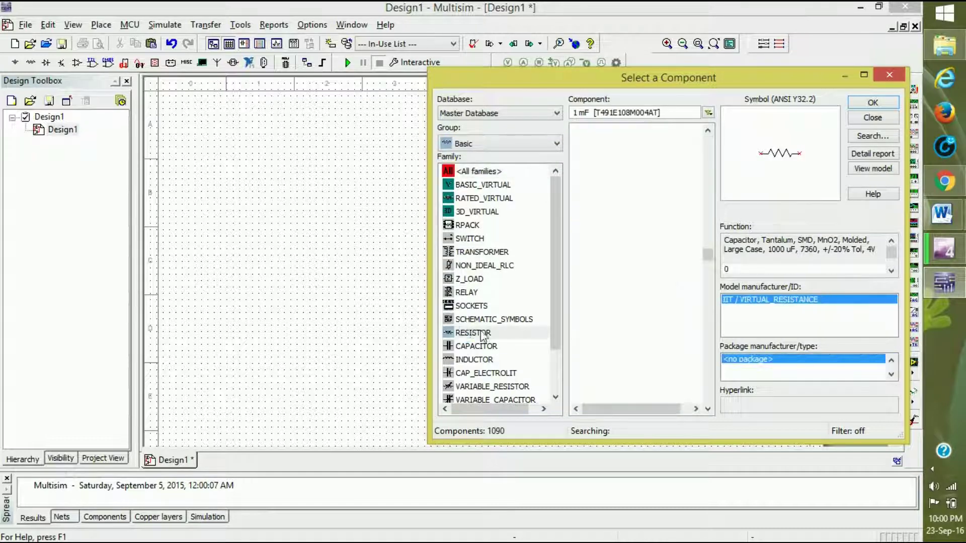
click(872, 103)
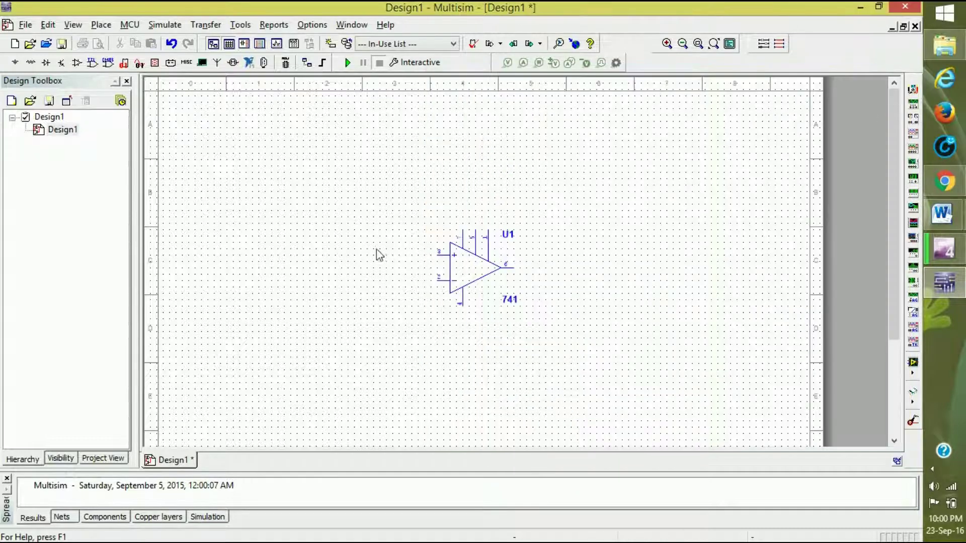
click(349, 280)
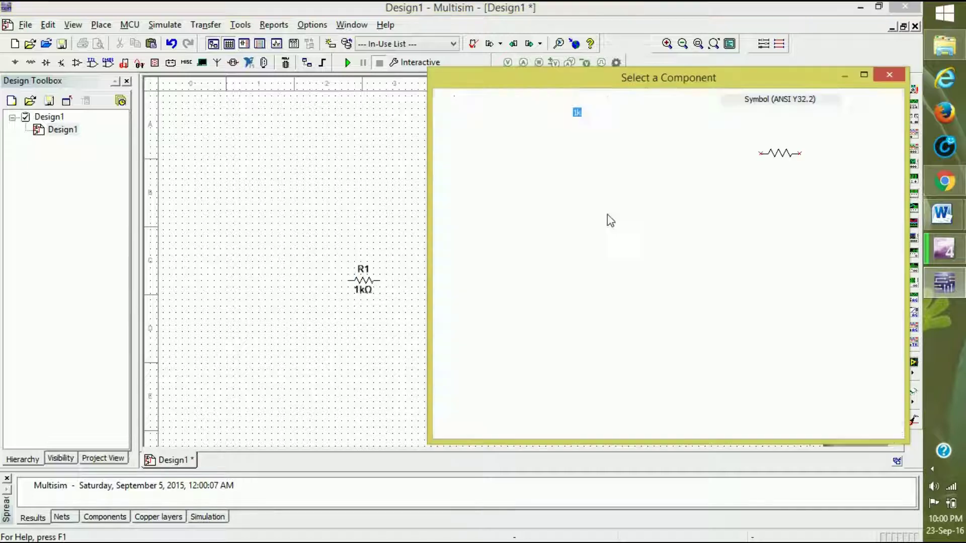
Step: Place a 1 µF capacitor from the Basic group below the op-amp and finish placing components
click(491, 346)
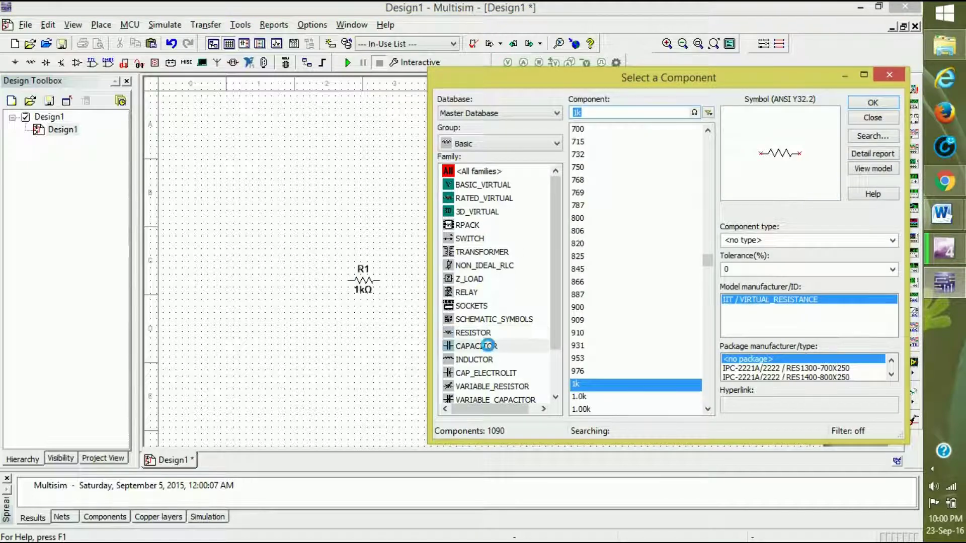
click(873, 102)
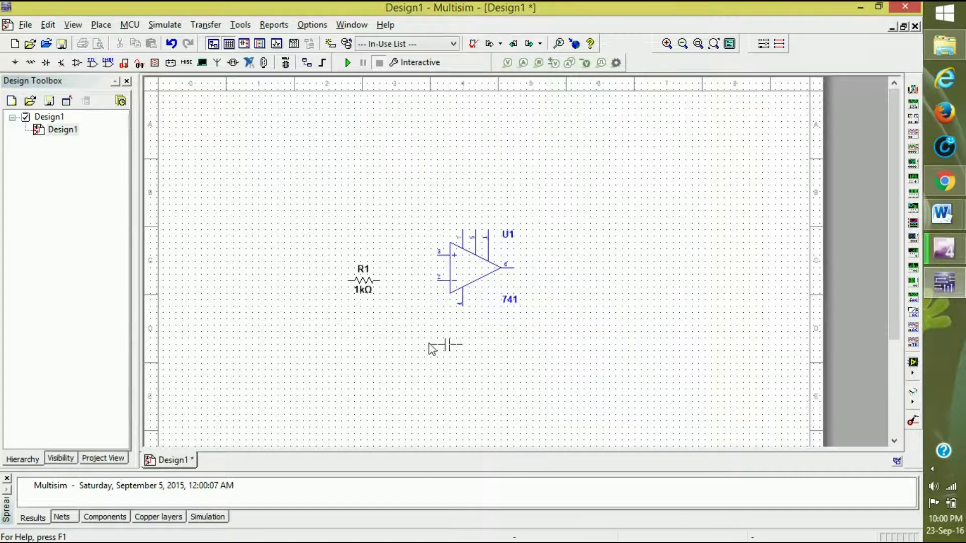
click(422, 346)
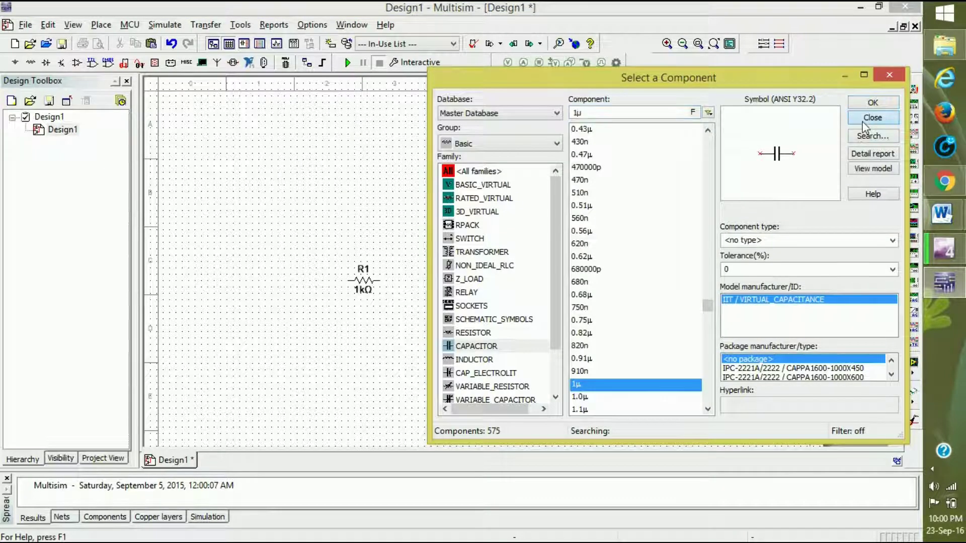
click(872, 117)
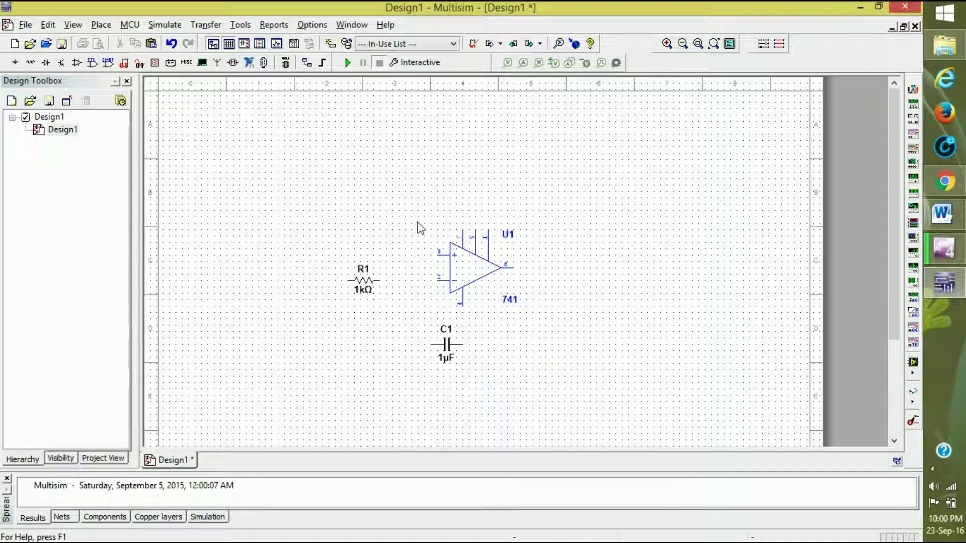
Step: Place a VCC supply from the Sources group just above the op-amp's positive supply pin 7
right_click(329, 105)
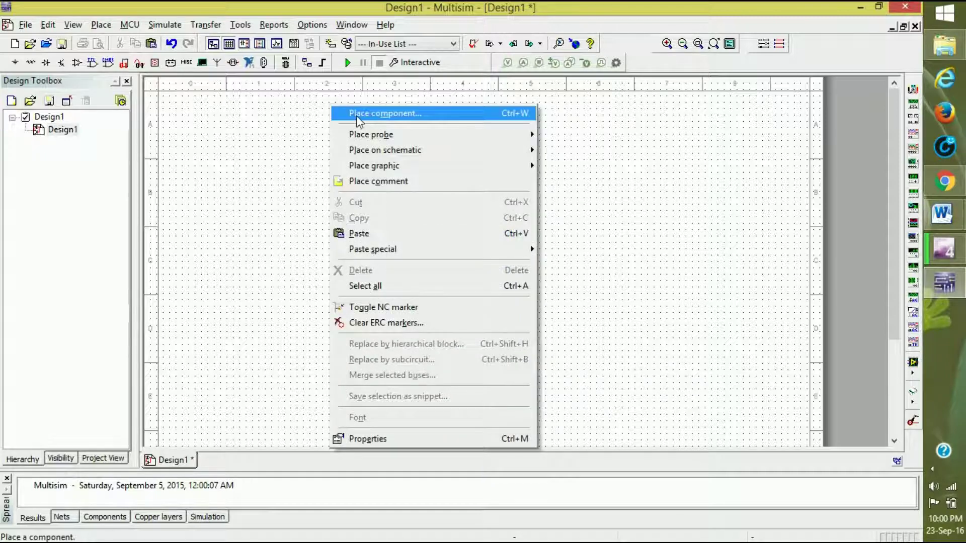
click(385, 117)
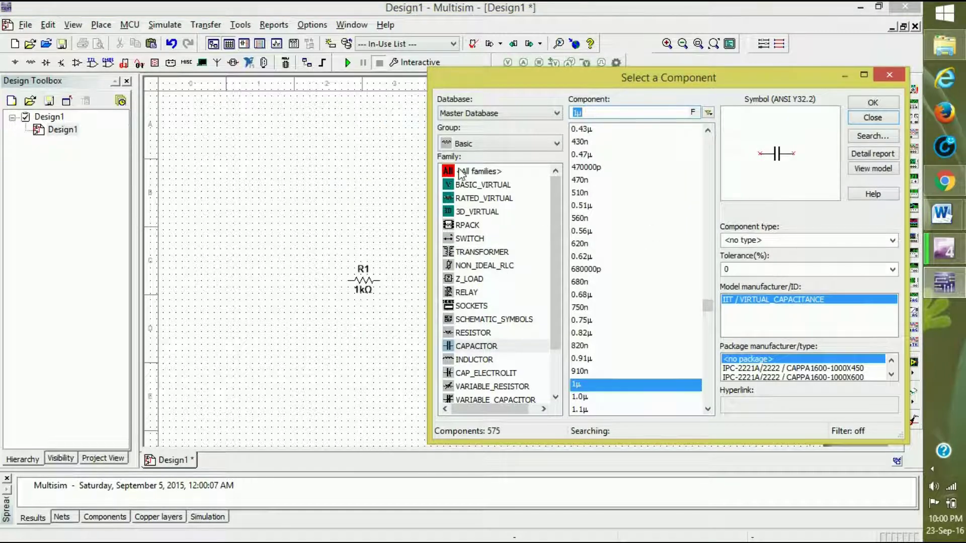
click(460, 144)
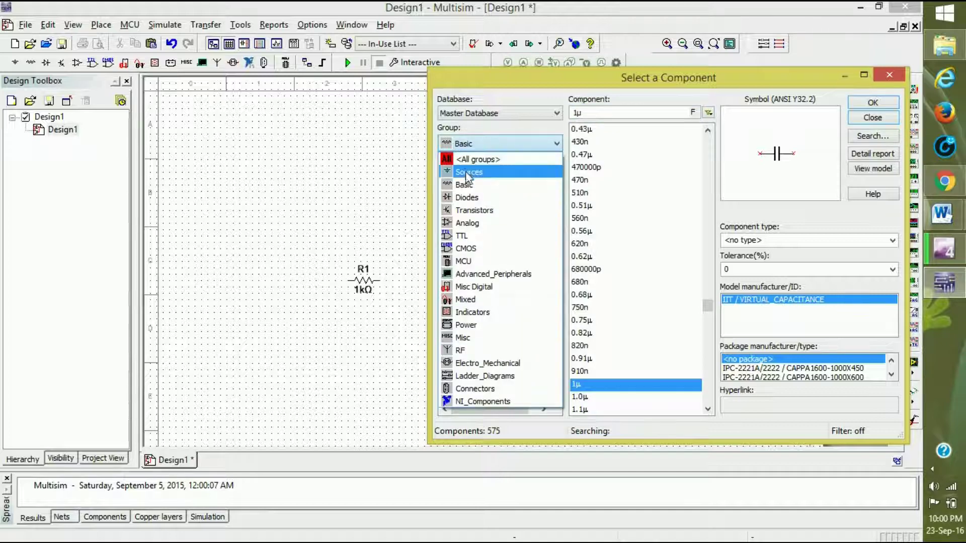
click(465, 170)
drag(709, 154, 713, 316)
click(594, 320)
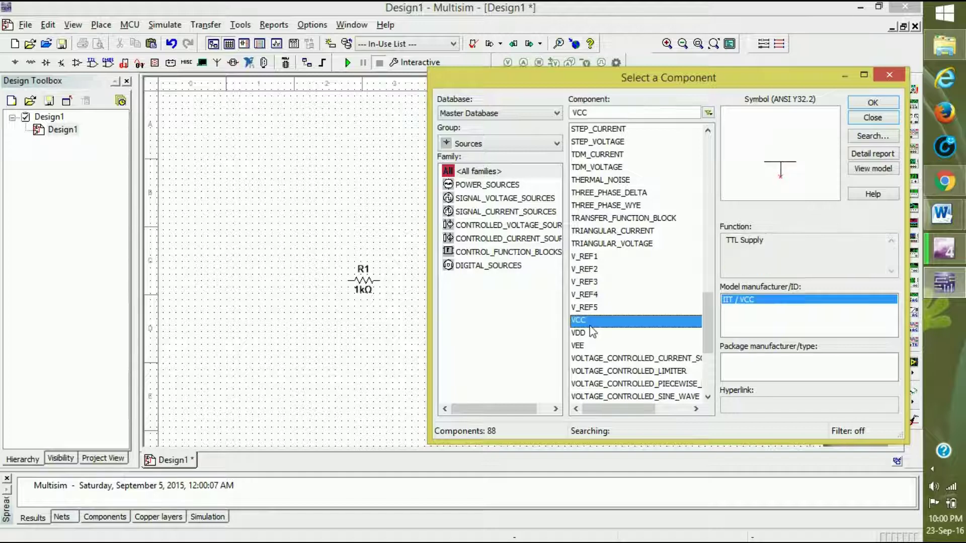
click(873, 103)
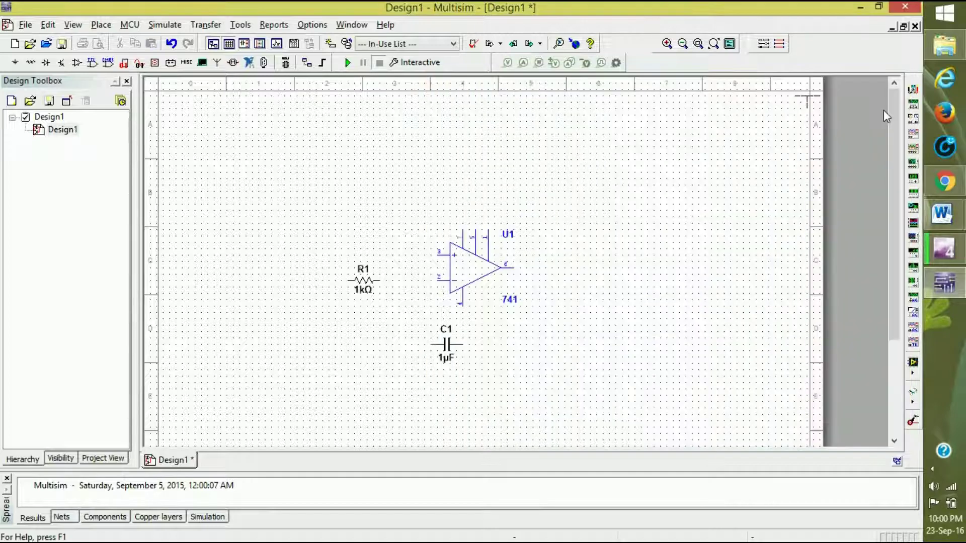
click(469, 224)
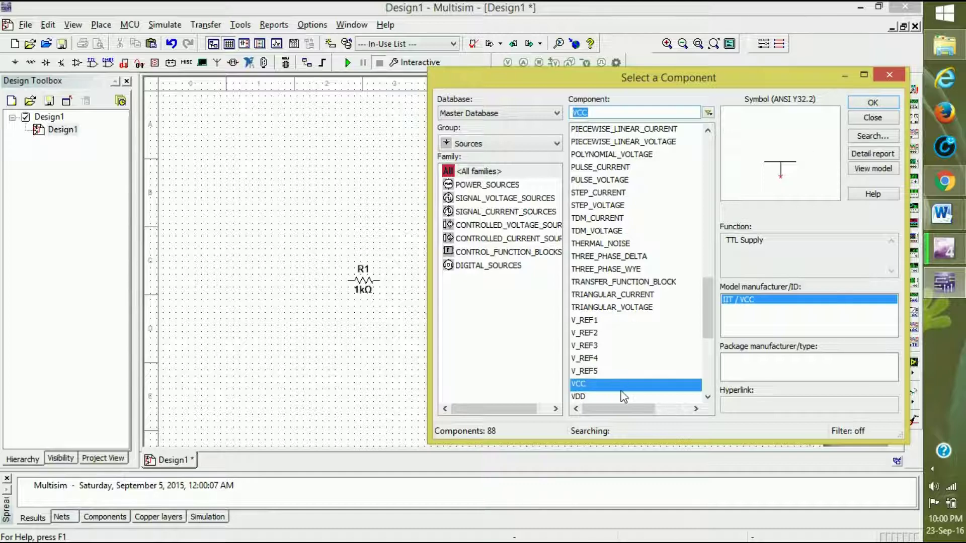
Step: Place a VDD supply beside the op-amp's negative supply pin 4, finish placing components, and set its voltage to -12 V
click(623, 397)
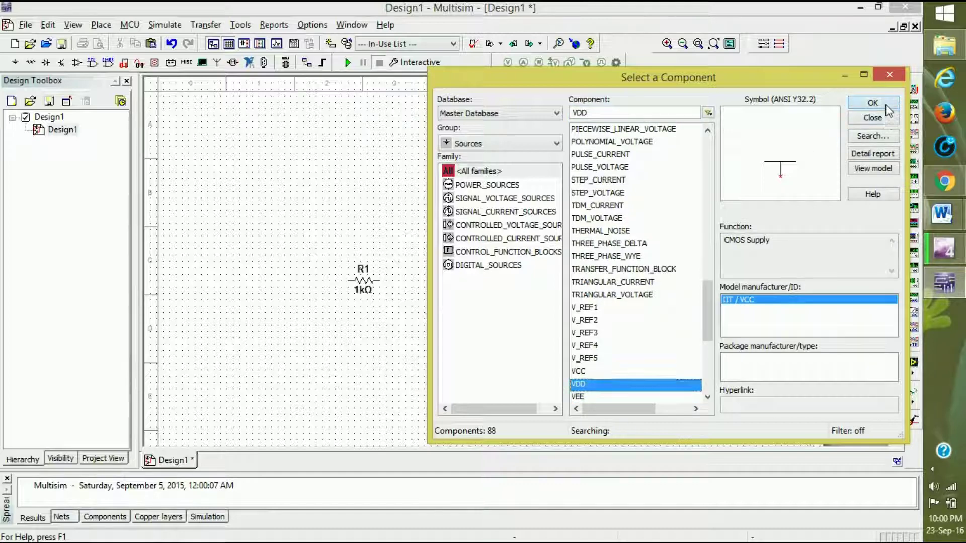
click(873, 103)
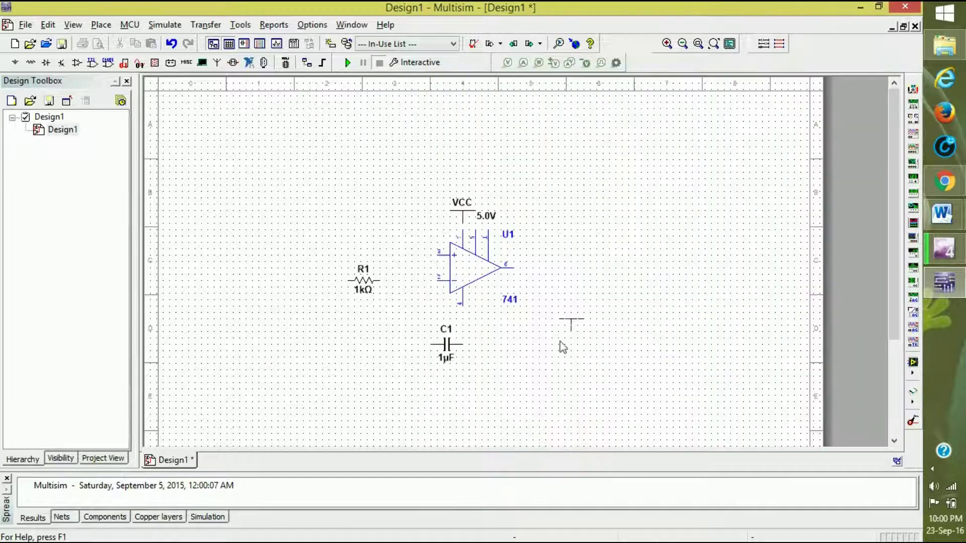
click(437, 308)
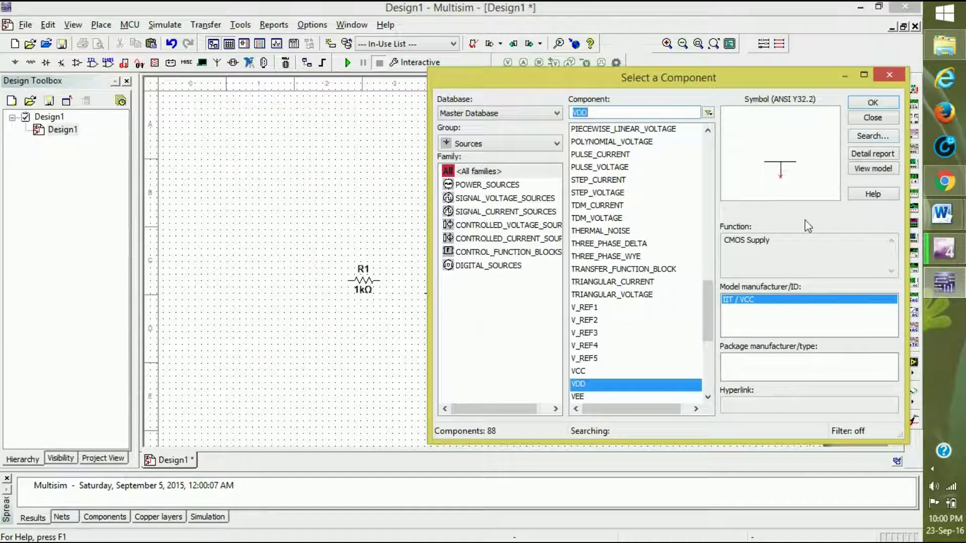
click(872, 118)
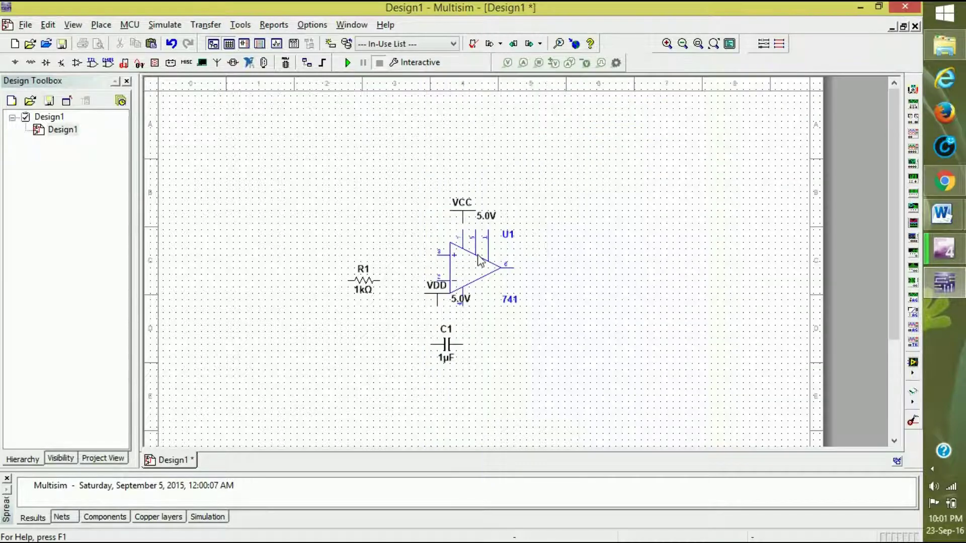
double_click(454, 293)
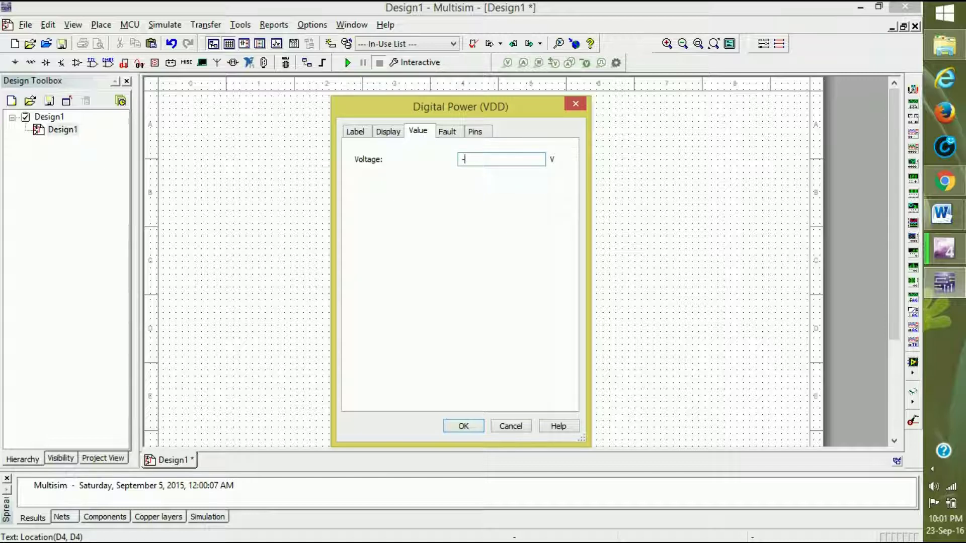
key(Return)
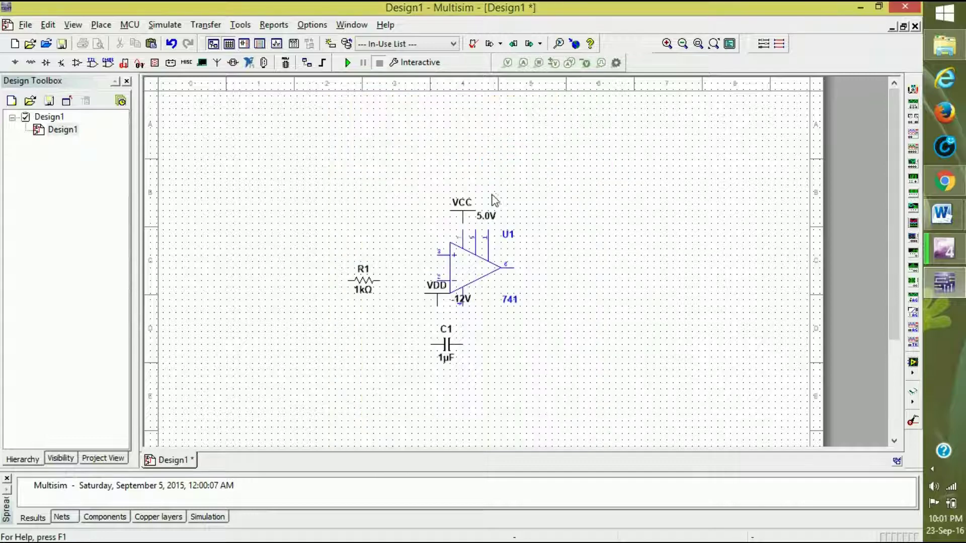
Step: Move the VCC supply down onto the op-amp's pin 7 and set its voltage to 12 V
drag(468, 218, 468, 224)
click(541, 190)
click(481, 226)
double_click(482, 226)
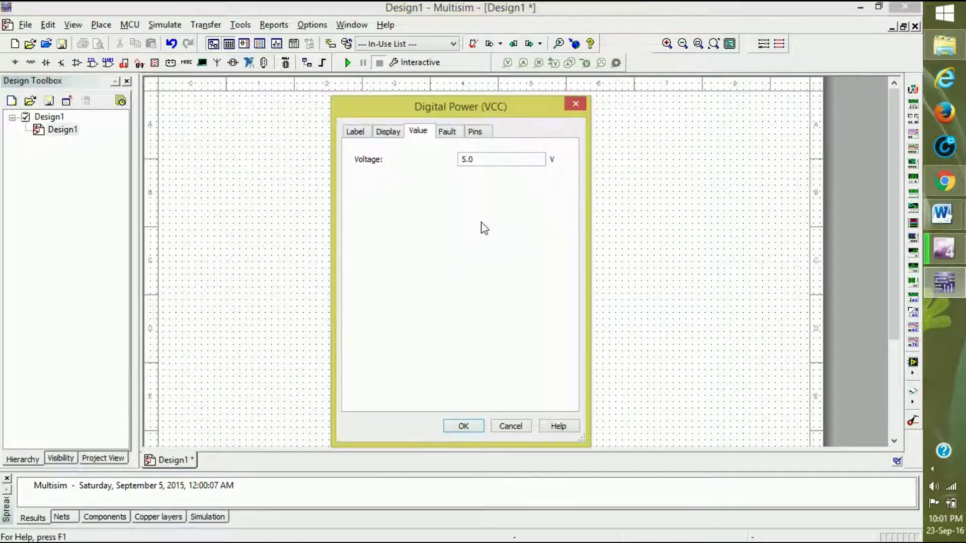
key(BackSpace)
key(BackSpace)
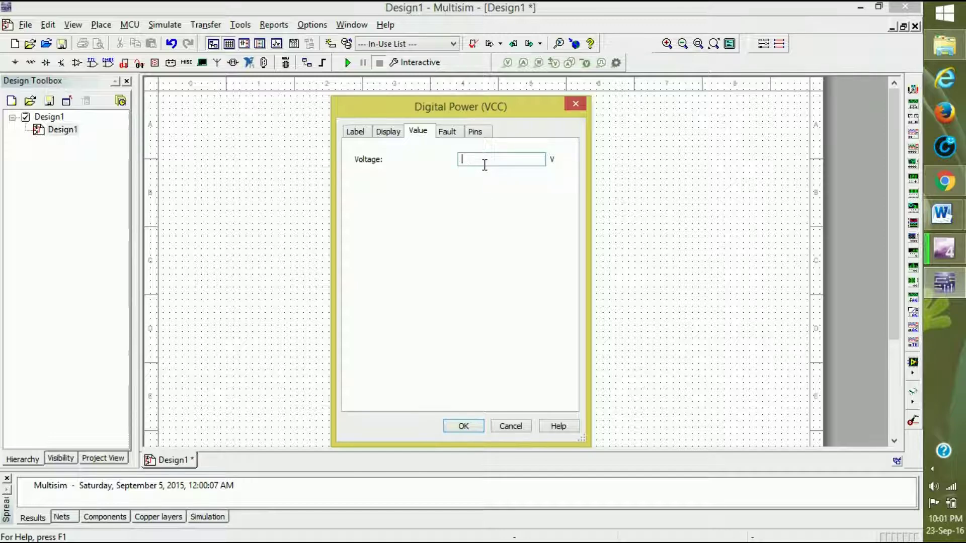
text(12)
key(Return)
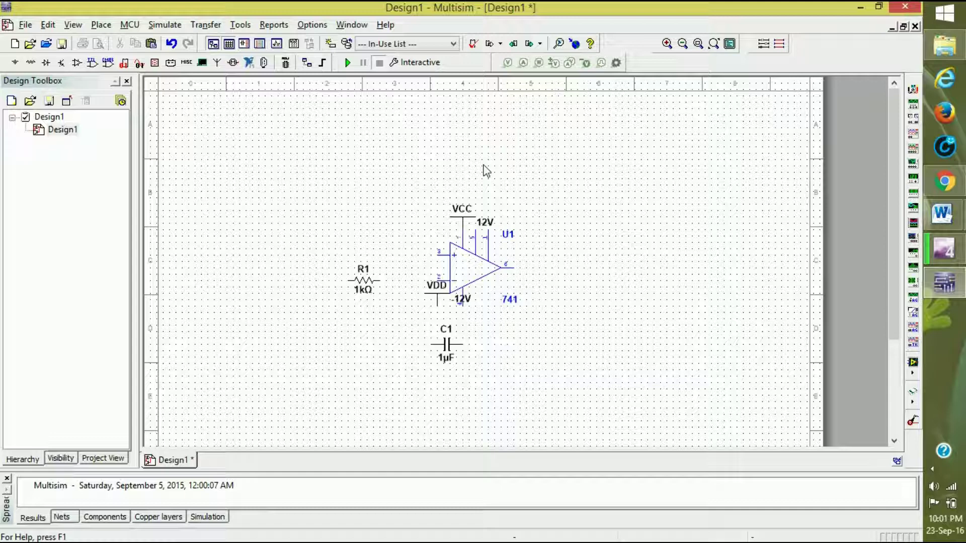
Step: Wire the op-amp's inverting input to resistor R1, and connect the near end of capacitor C1 to that wire
click(437, 278)
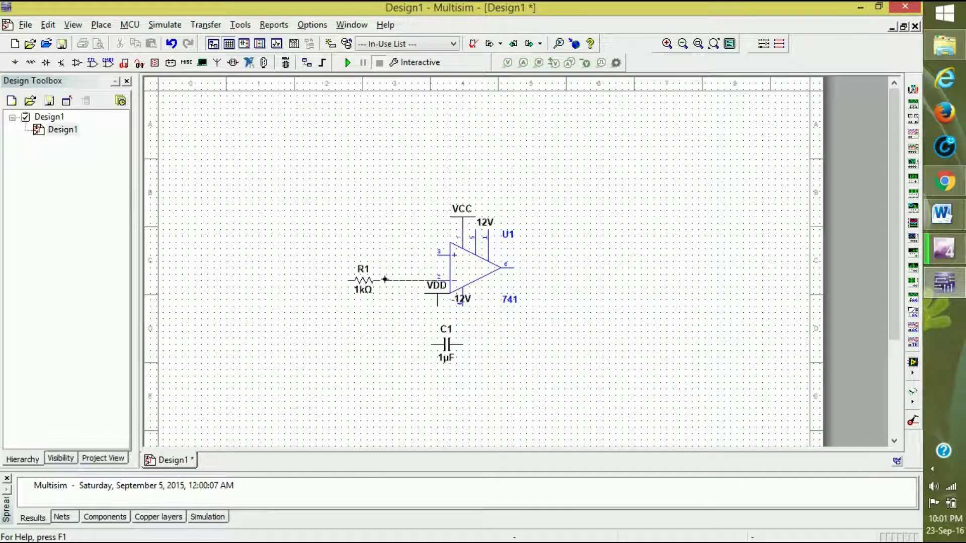
click(382, 279)
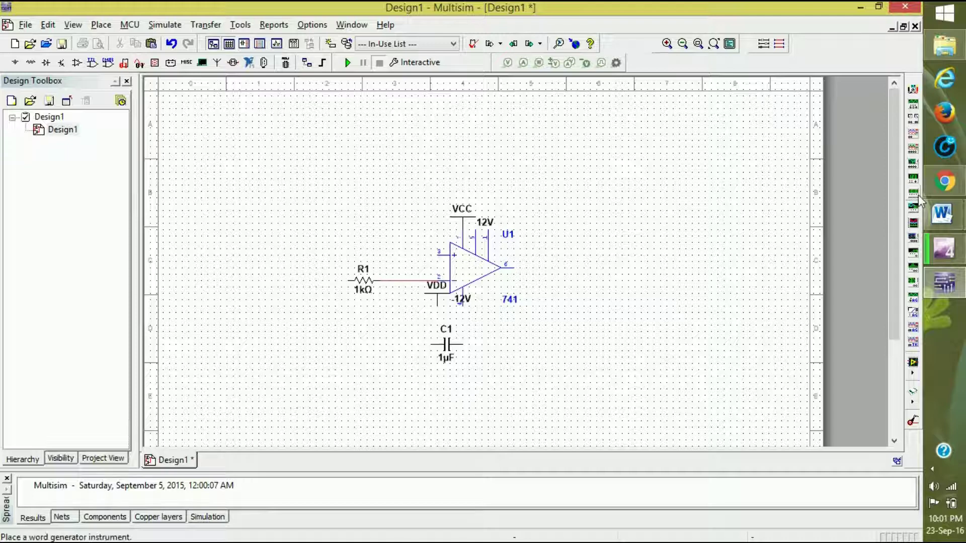
click(431, 344)
click(411, 280)
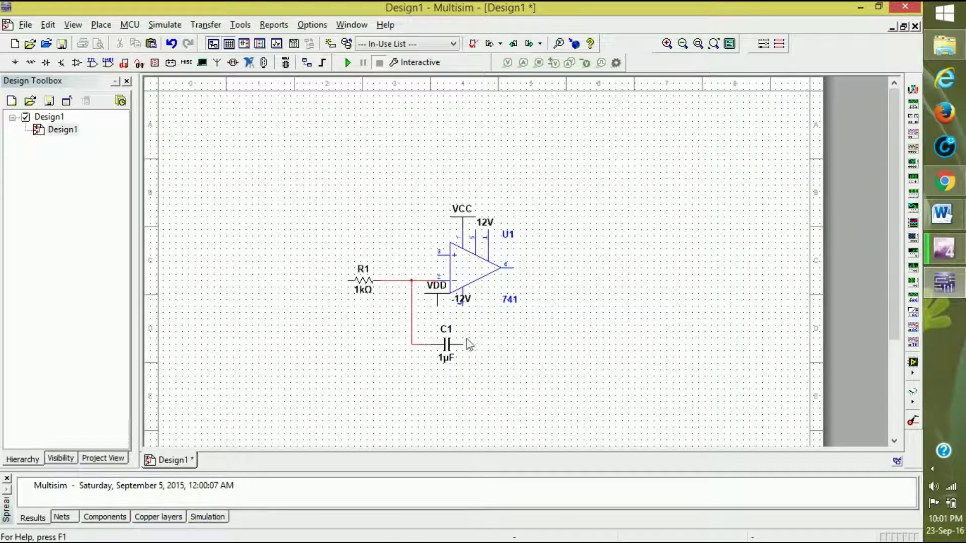
Step: Shift capacitor C1 to the right beneath the op-amp and wire its free end to the op-amp's output
drag(460, 347, 509, 347)
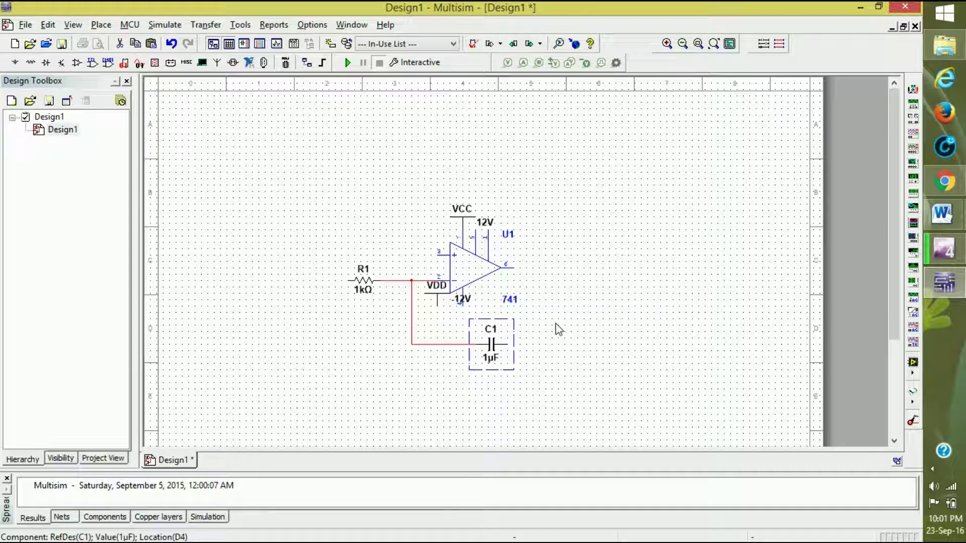
click(528, 347)
click(509, 344)
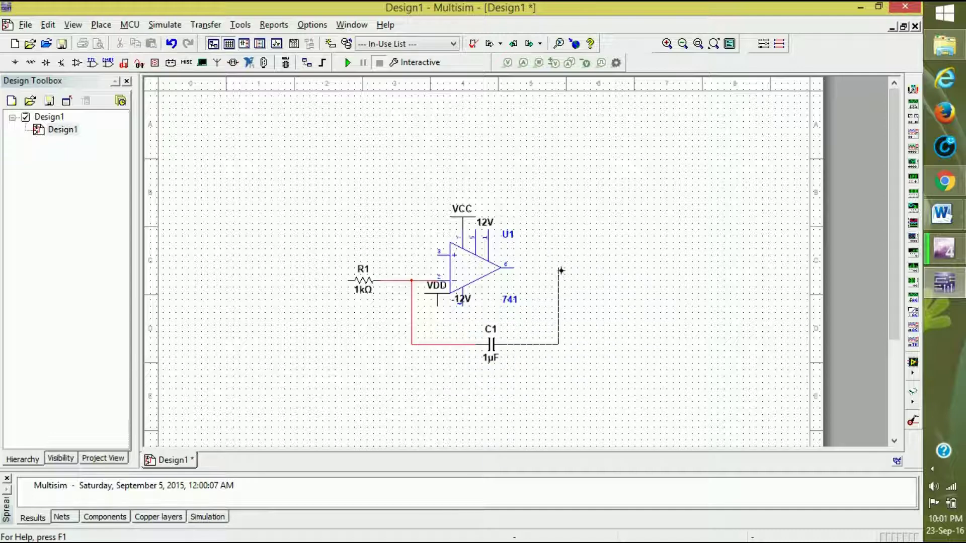
click(515, 267)
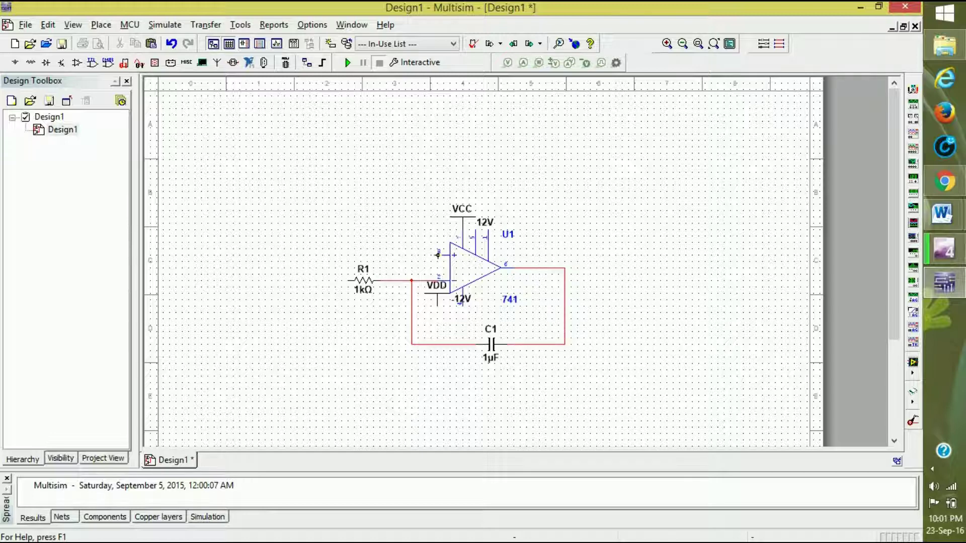
Step: Place a GROUND from the Sources group above and left of R1 and wire it to the op-amp's non-inverting input
right_click(254, 141)
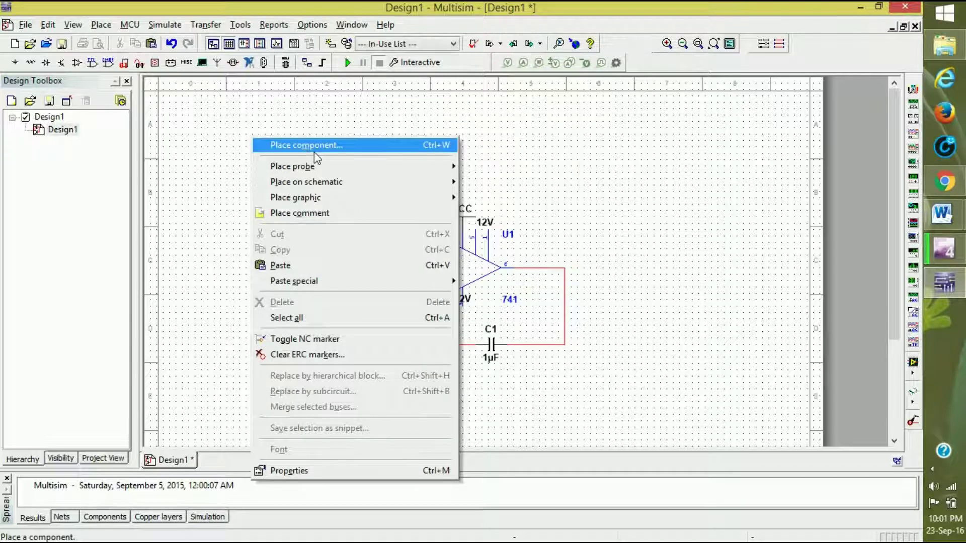
click(314, 151)
scroll(697, 298, up, 7)
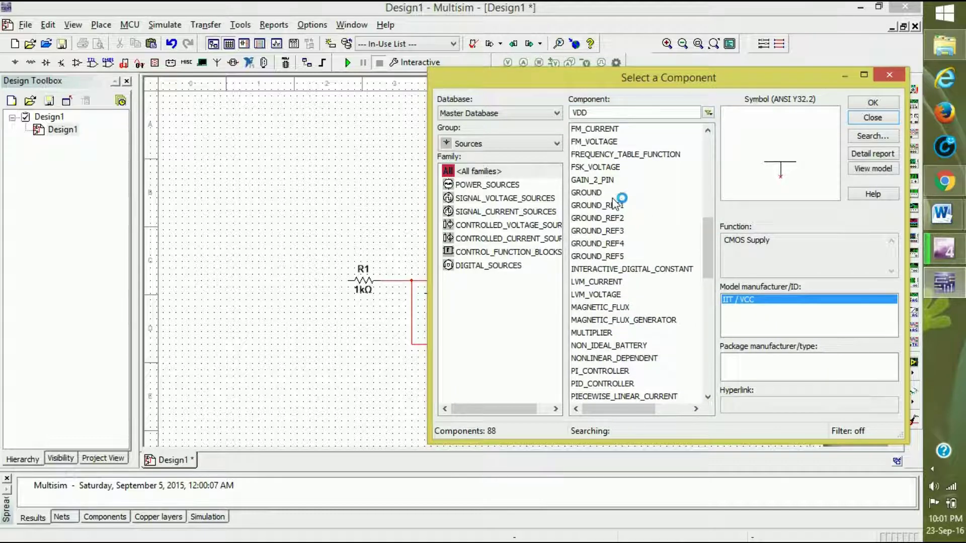
click(614, 195)
click(872, 116)
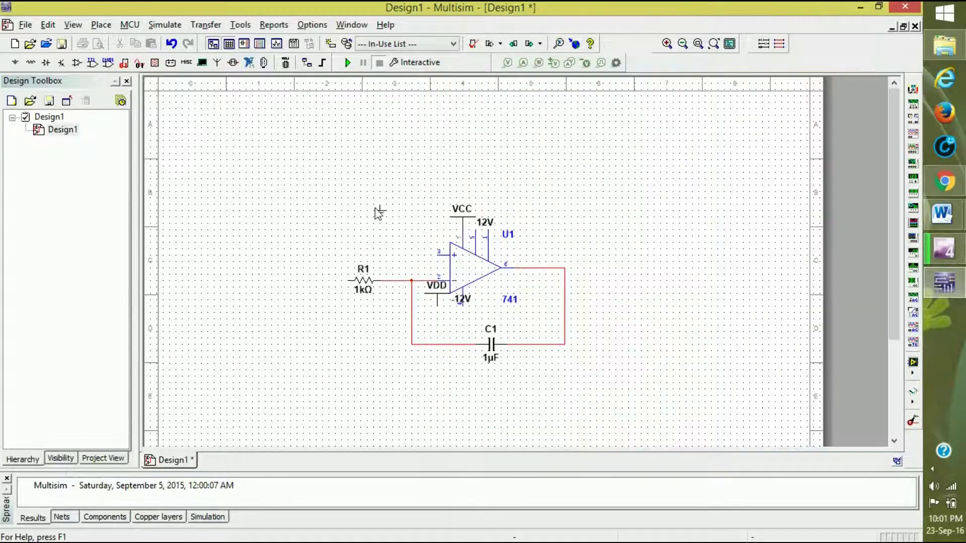
click(315, 243)
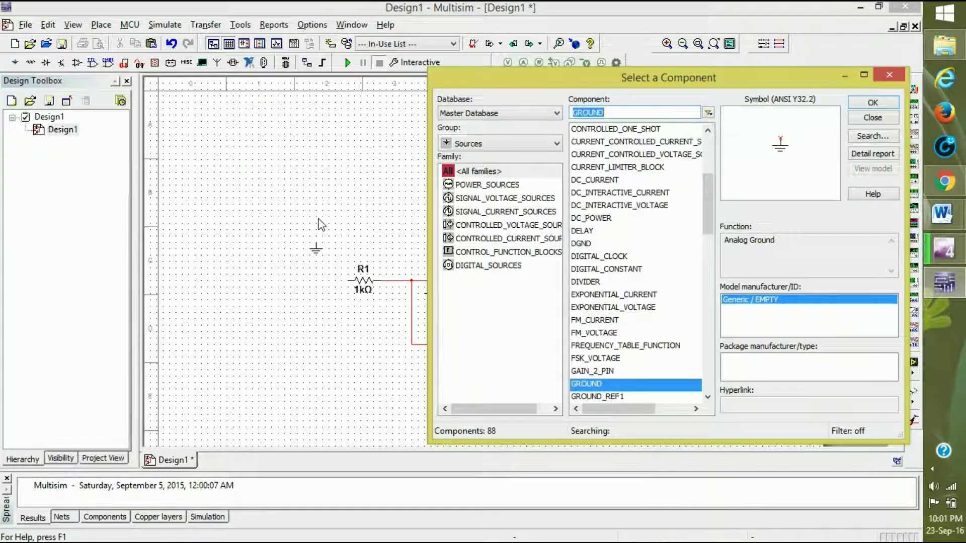
click(891, 118)
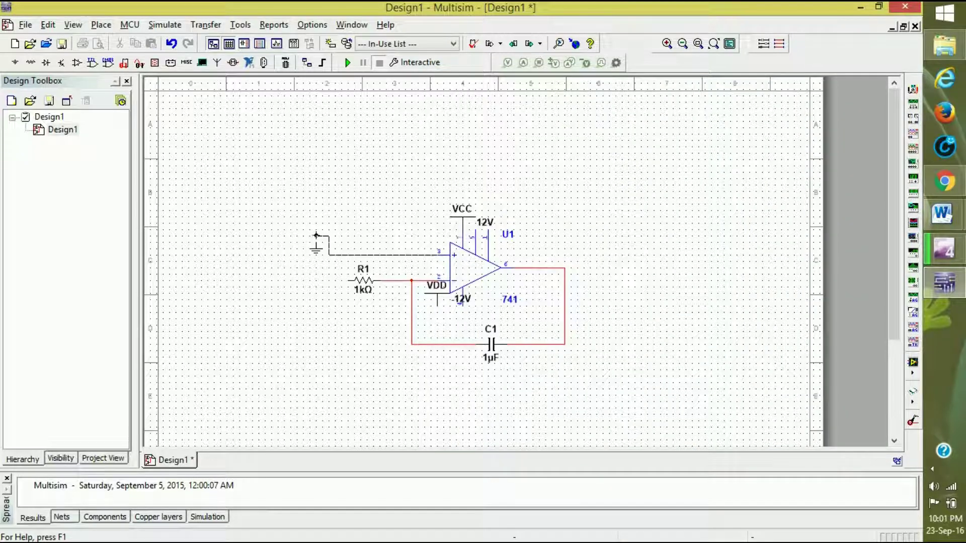
click(316, 240)
drag(319, 255, 305, 261)
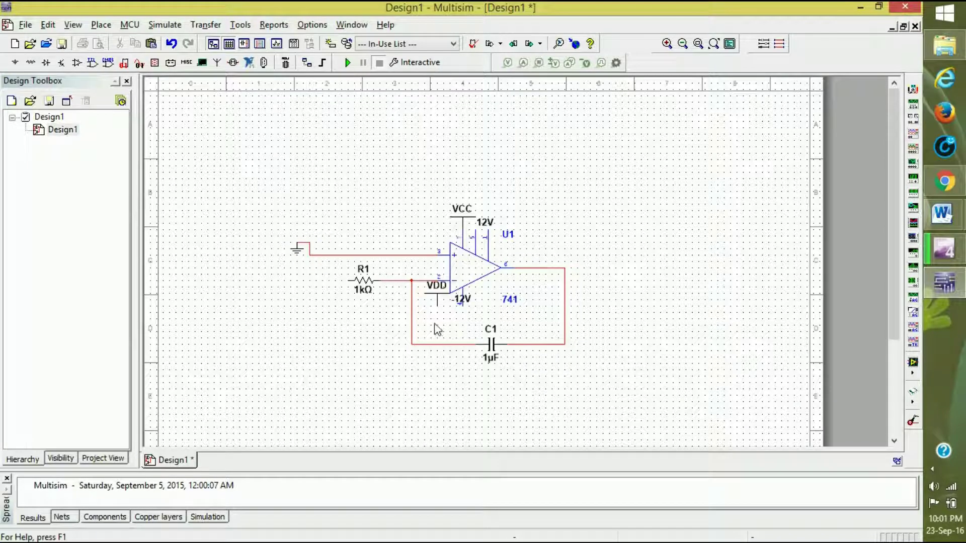
Step: Place a function generator on the sheet to the left of resistor R1
click(913, 106)
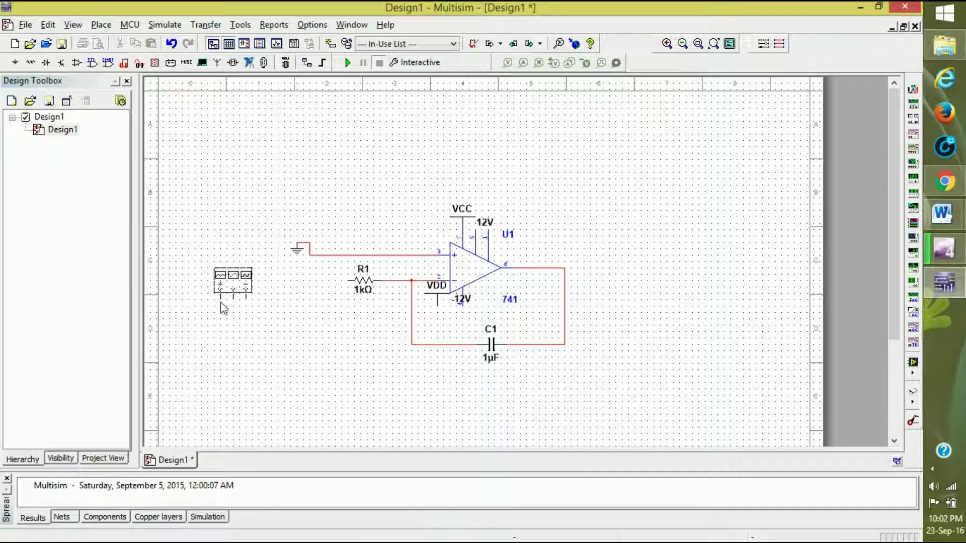
click(220, 300)
click(221, 304)
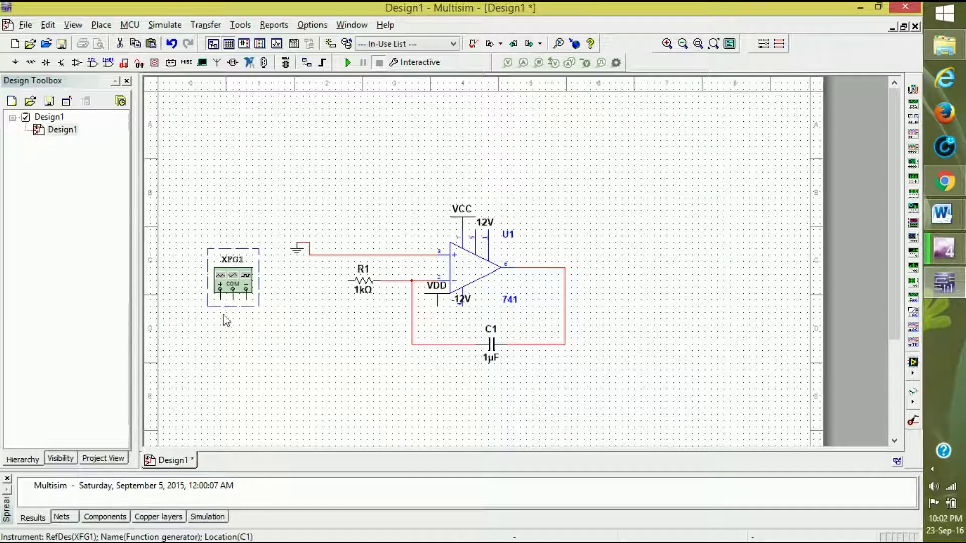
Step: Wire the function generator's positive terminal to R1's free end and its COM terminal to the ground wire
click(220, 299)
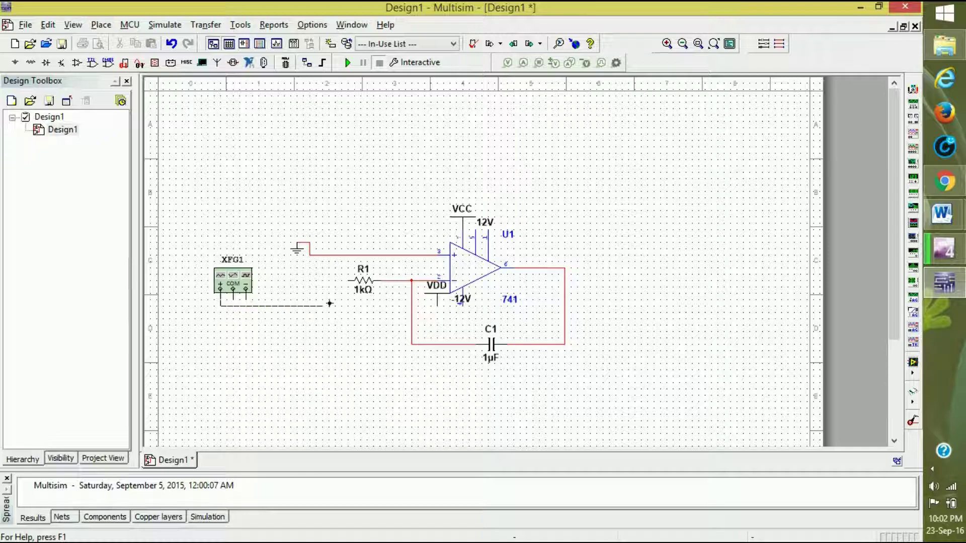
click(351, 285)
click(233, 300)
click(321, 254)
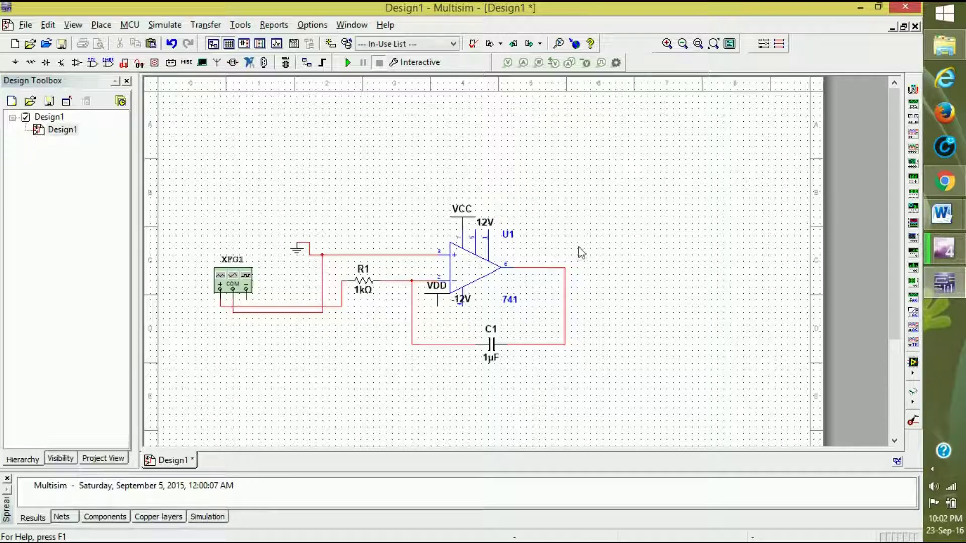
Step: Check the integrator diagram in the Word document Connecting to V, dismiss the notification, and return to Multisim
mouse_move(943, 213)
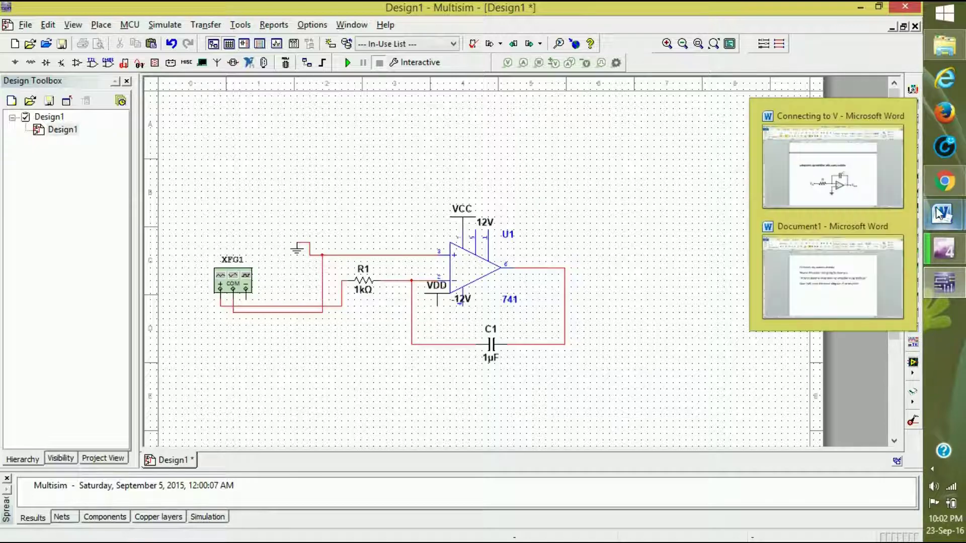
click(888, 181)
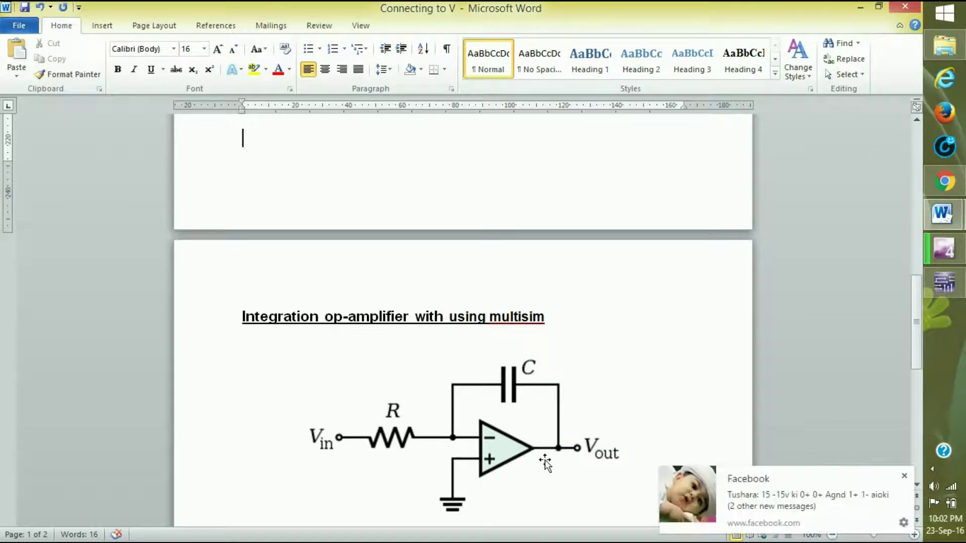
click(903, 477)
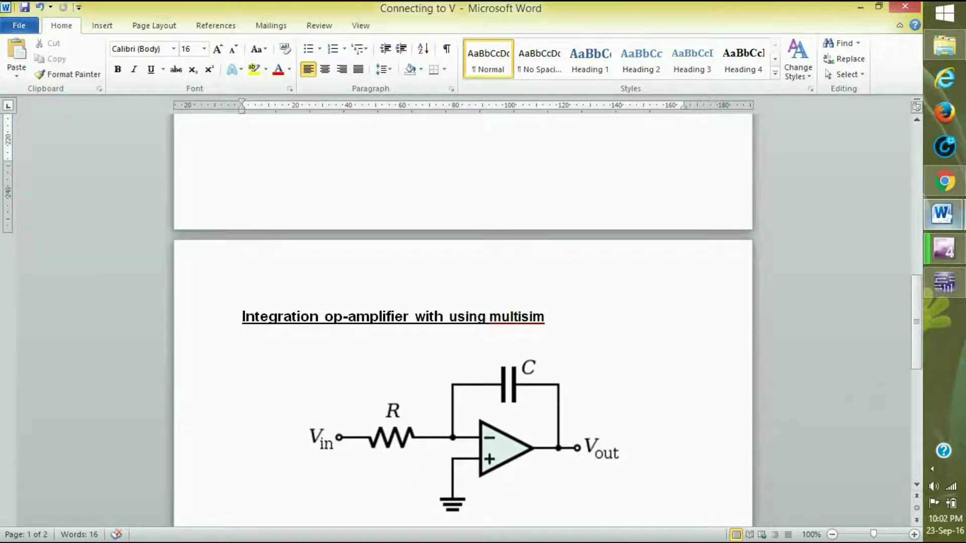
mouse_move(961, 184)
click(952, 282)
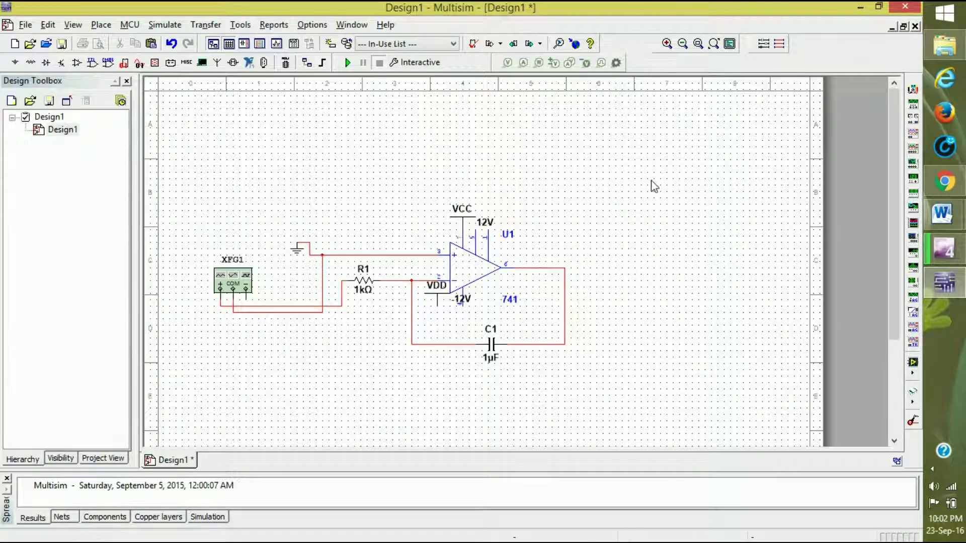
click(914, 114)
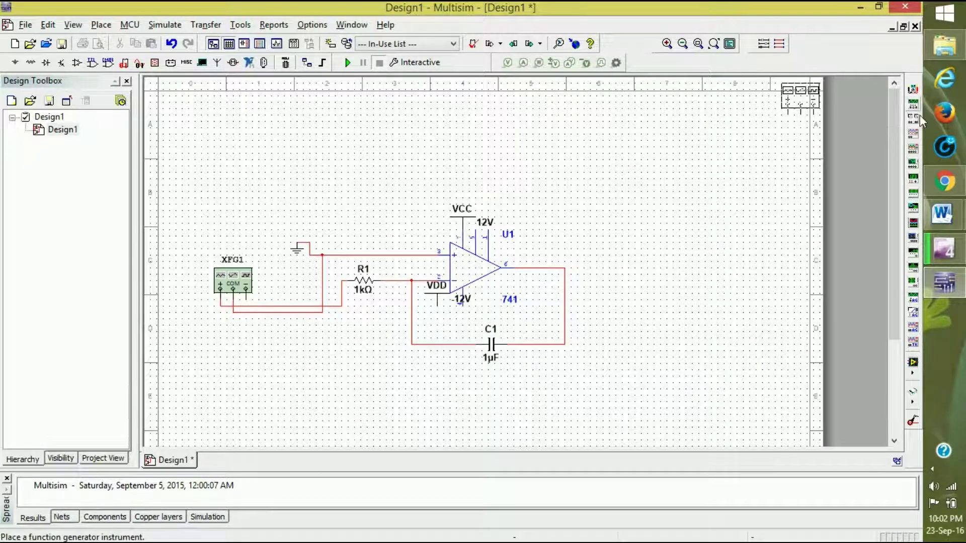
click(656, 225)
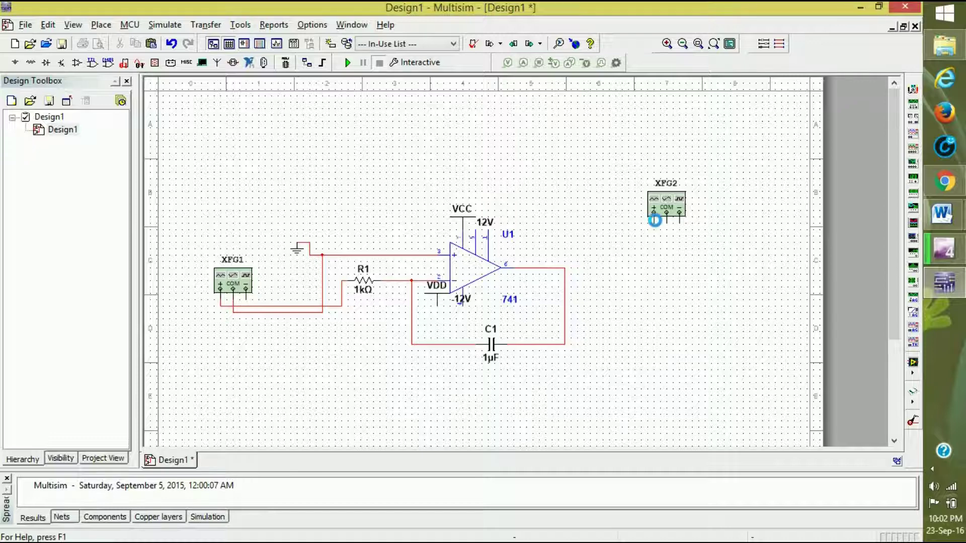
key(ctrl+z)
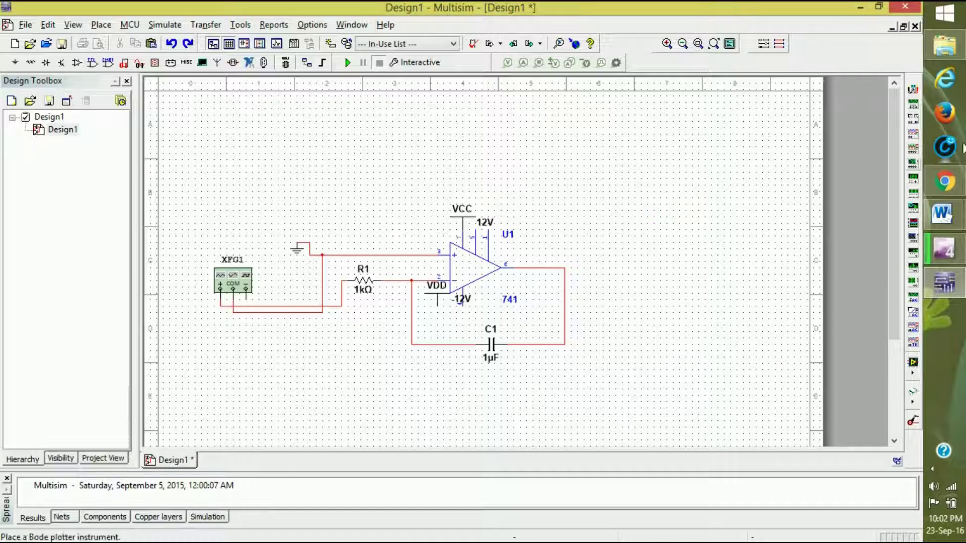
Step: Place an oscilloscope above and right of the op-amp and wire its channel A positive terminal to the function generator's positive wire
click(912, 134)
click(648, 232)
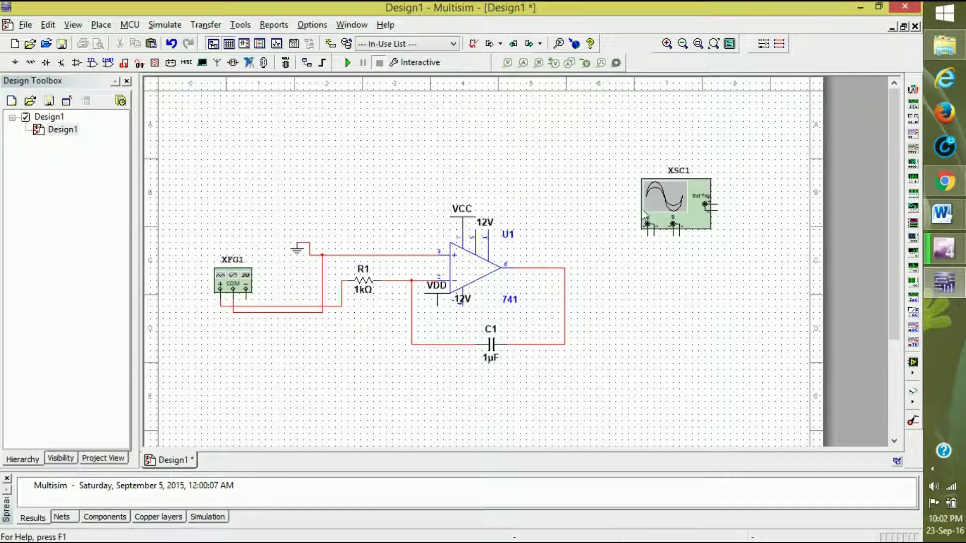
click(648, 224)
click(255, 297)
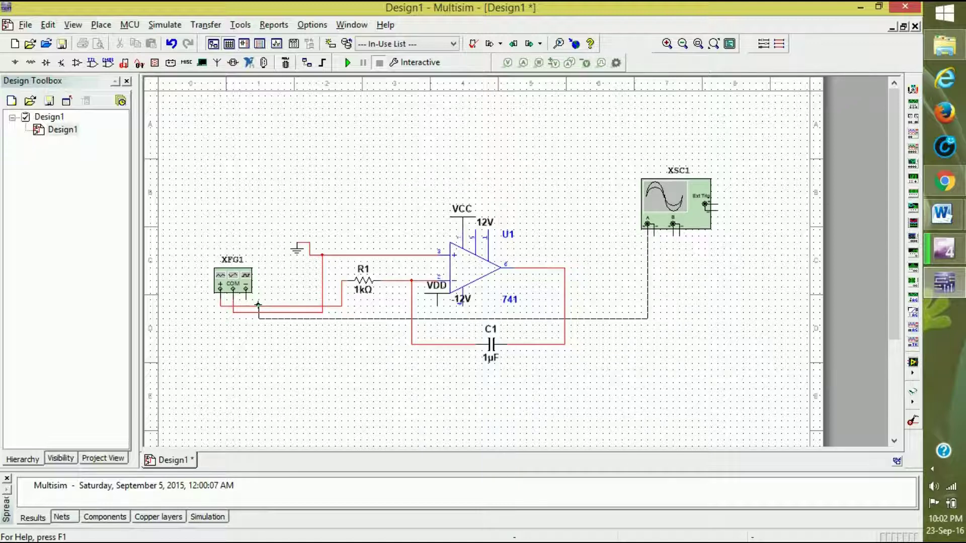
Step: Wire the oscilloscope's channel B positive terminal to the op-amp output and both channels' negative terminals to the ground wire
click(672, 237)
click(669, 249)
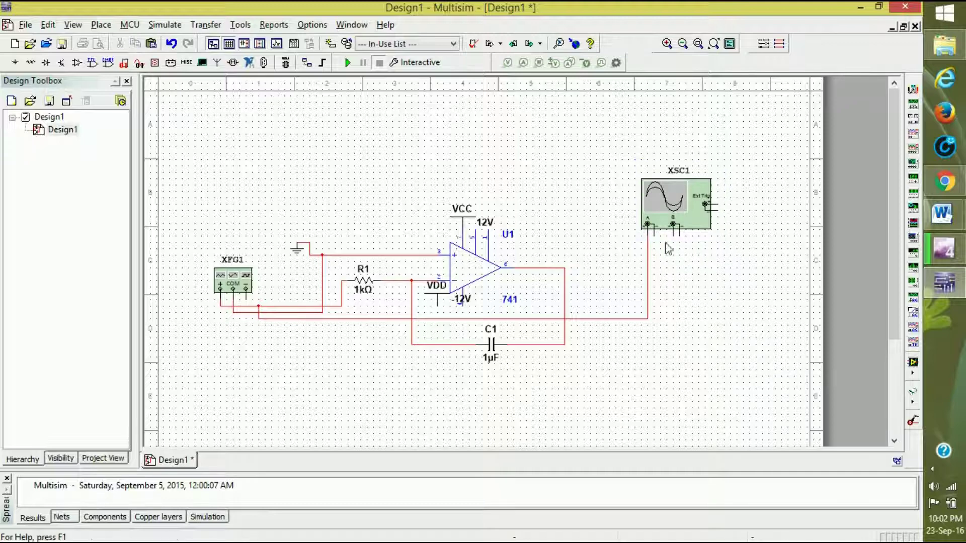
click(673, 231)
click(564, 293)
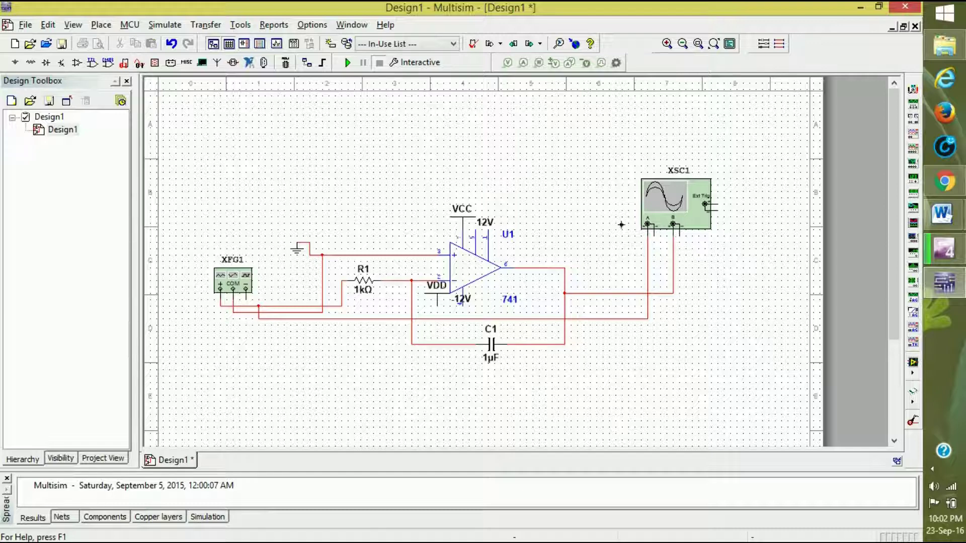
click(379, 254)
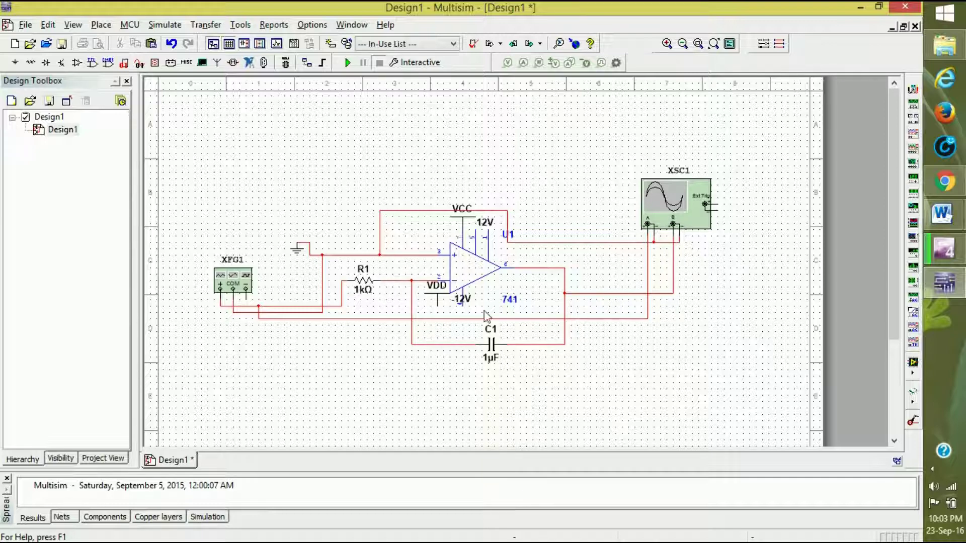
Step: Change the net color of the op-amp output wire feeding channel B to blue
right_click(674, 269)
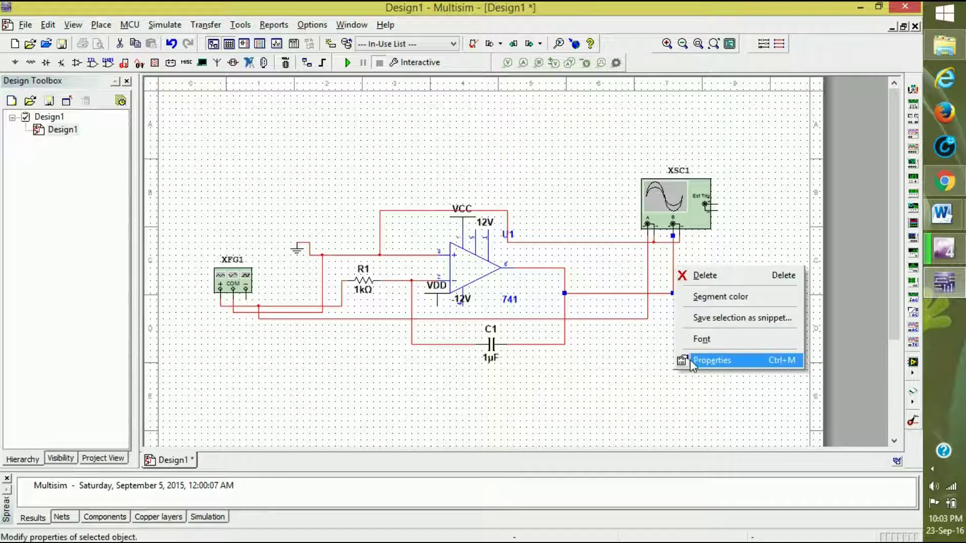
click(693, 363)
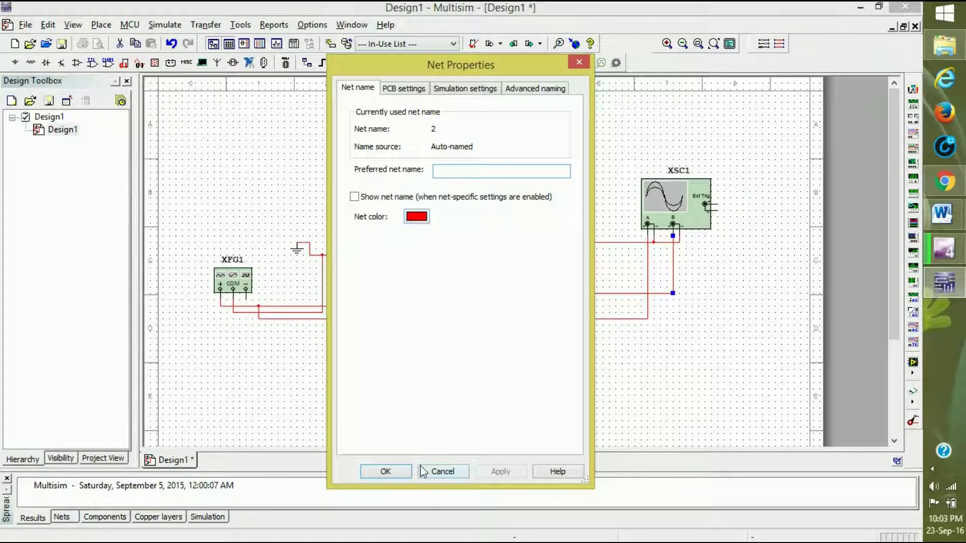
click(417, 217)
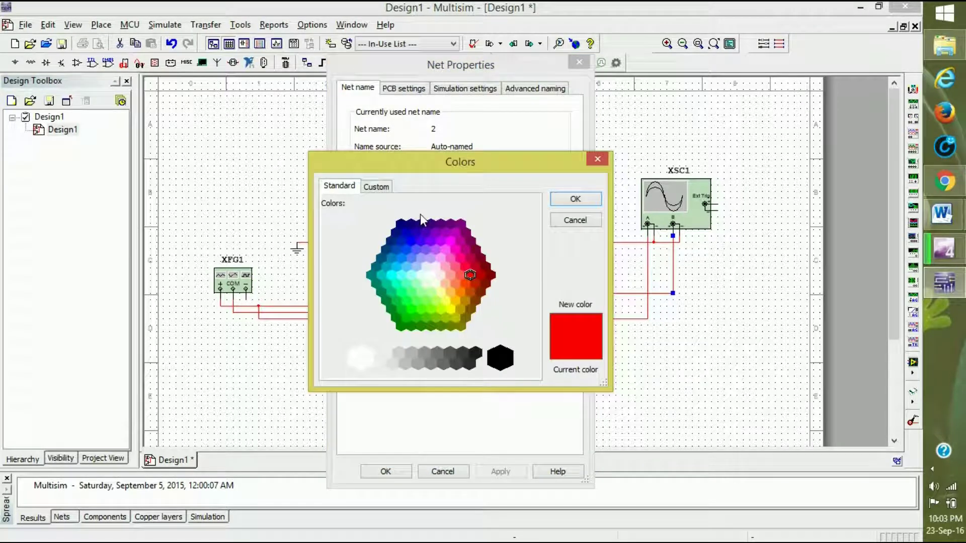
click(406, 243)
click(568, 204)
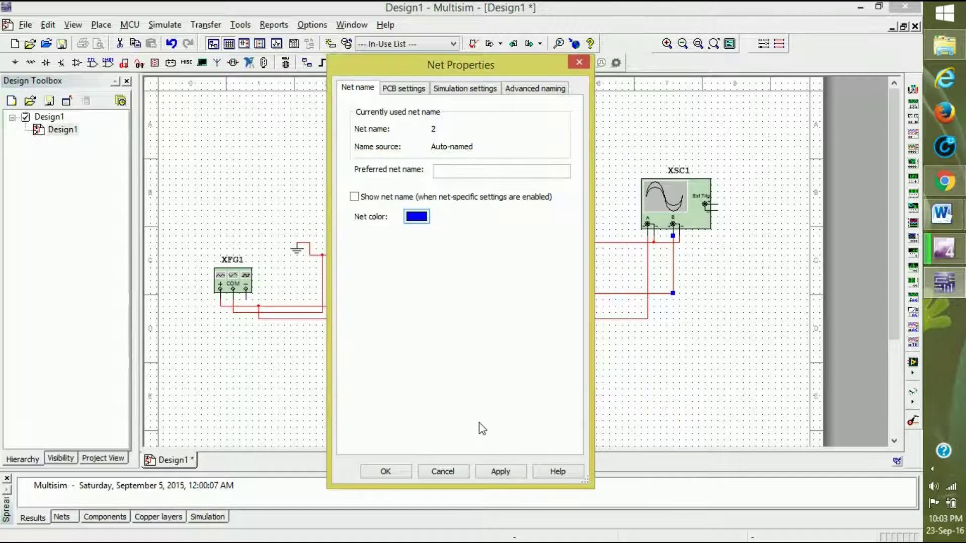
click(500, 472)
click(388, 471)
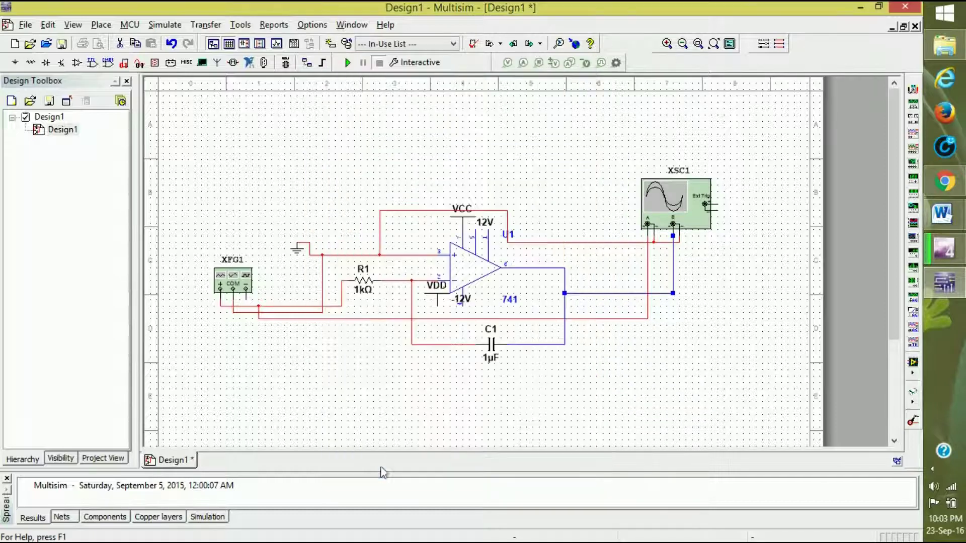
click(683, 376)
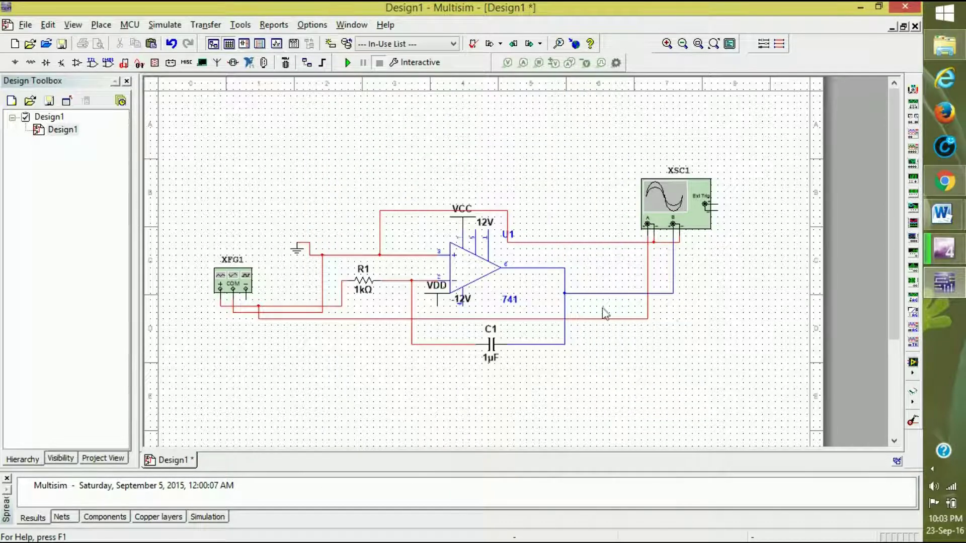
Step: Run the simulation with the XSC1 oscilloscope display open, examine the traces, then stop it and close the display
click(664, 185)
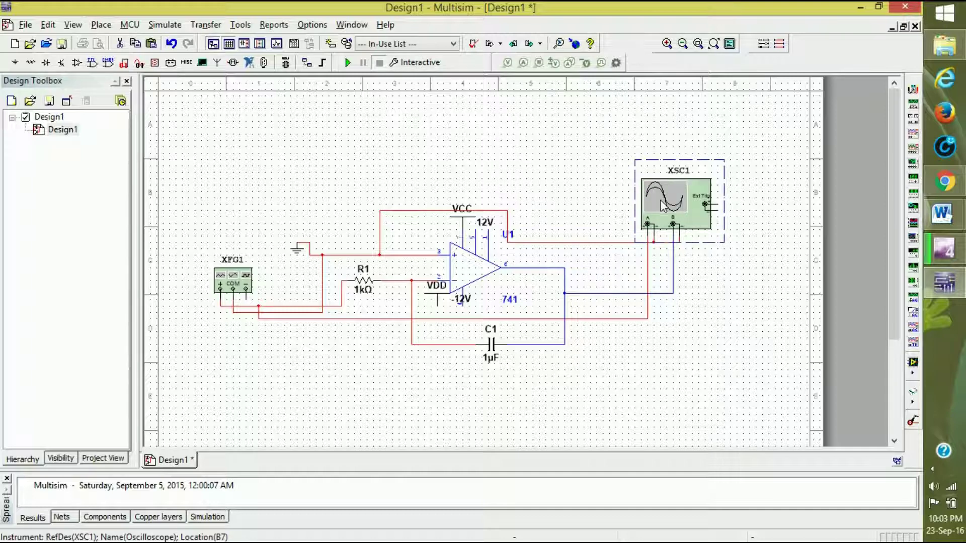
double_click(677, 207)
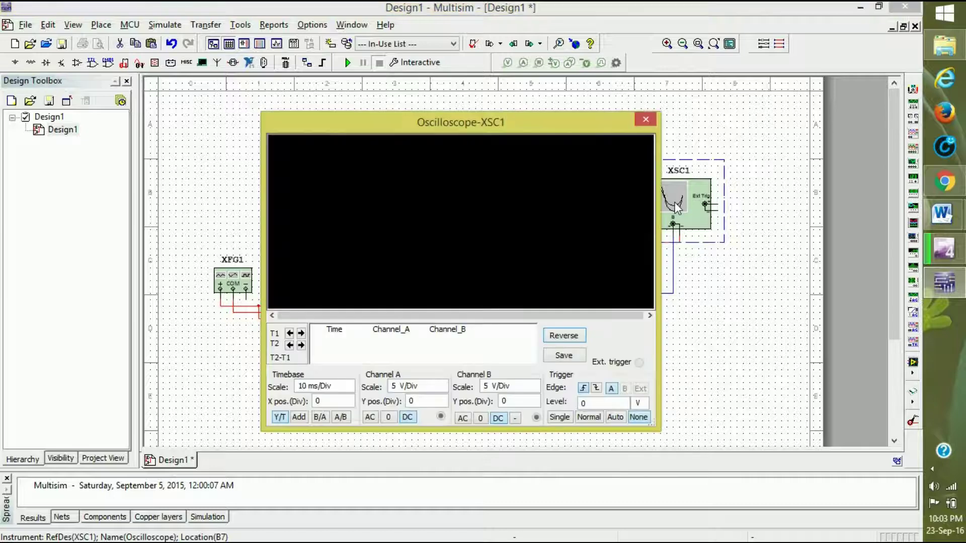
drag(527, 119, 511, 113)
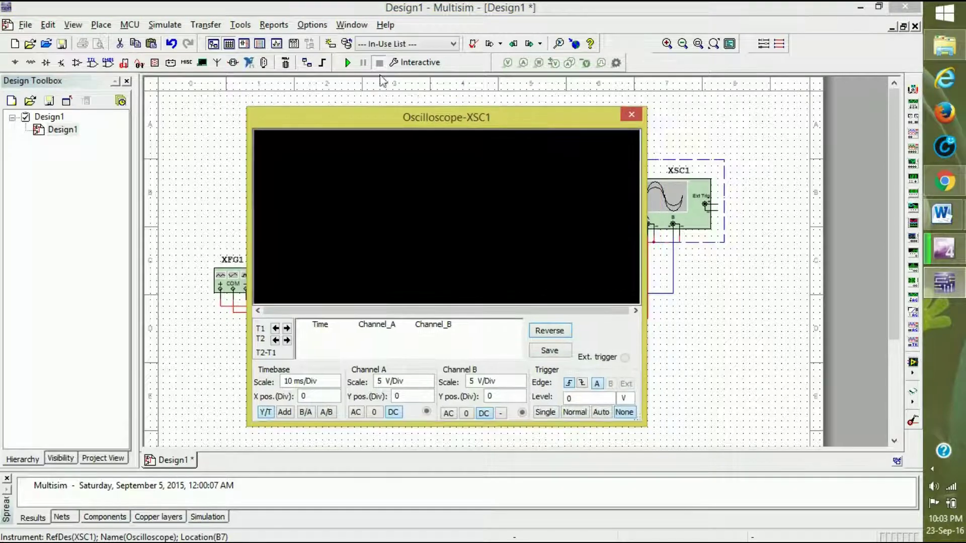
click(348, 63)
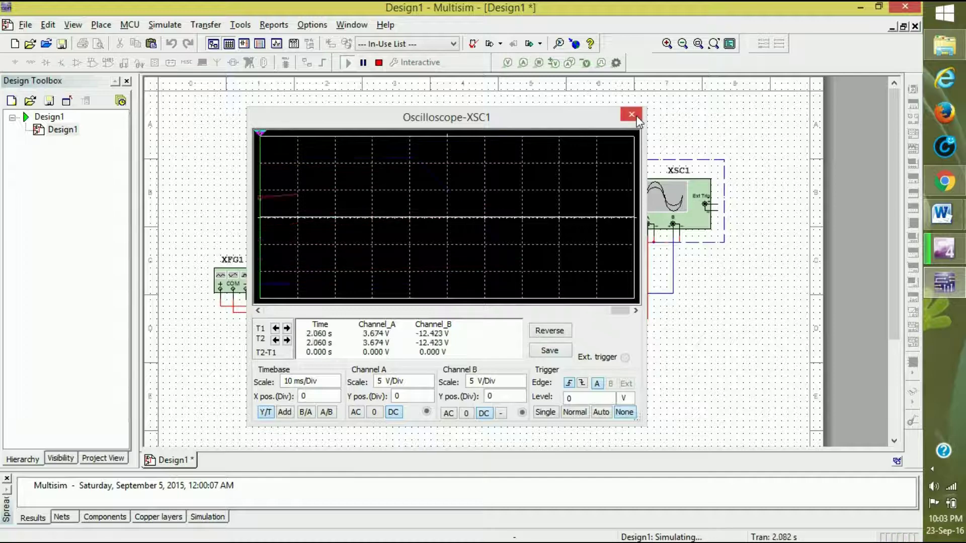
click(378, 63)
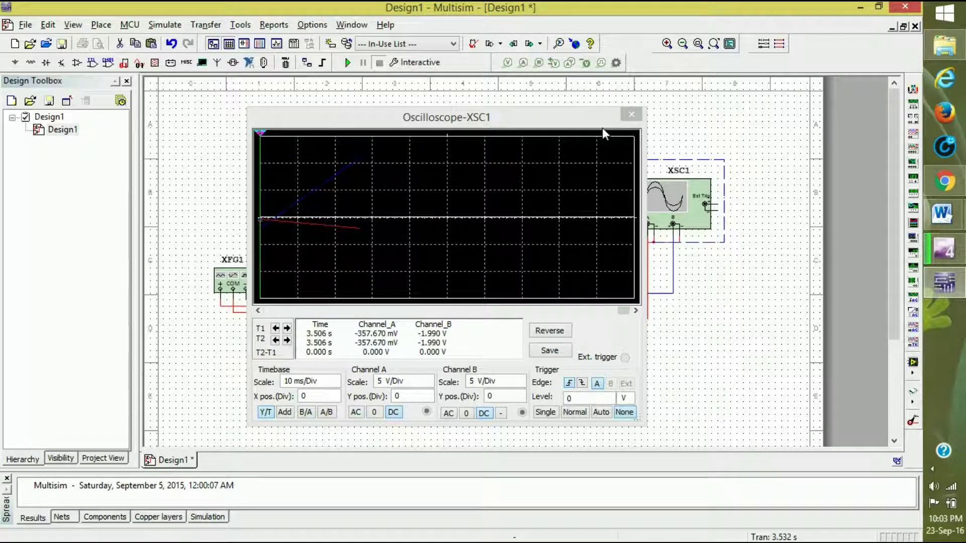
click(631, 115)
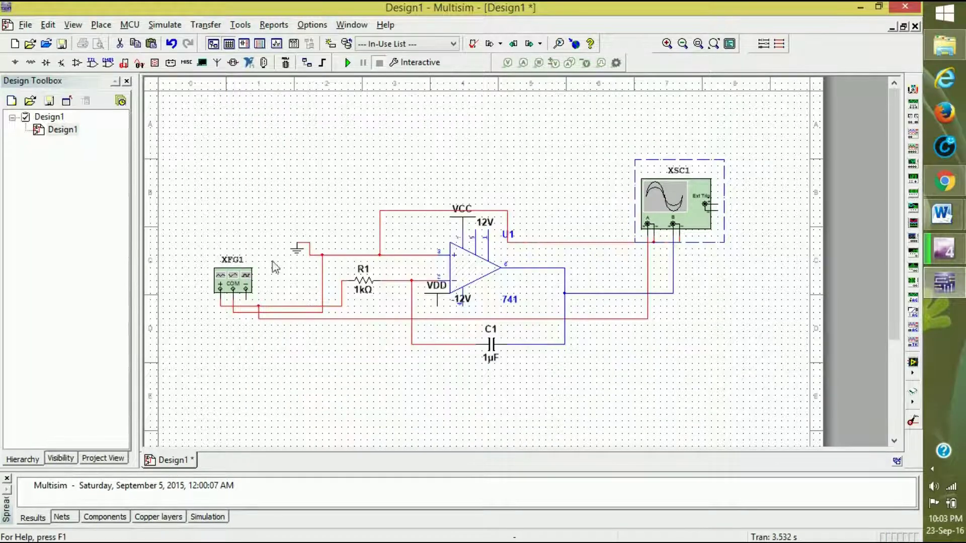
Step: Set function generator XFG1 to a frequency of 50 Hz and an amplitude of 1 Vp
double_click(232, 286)
click(477, 256)
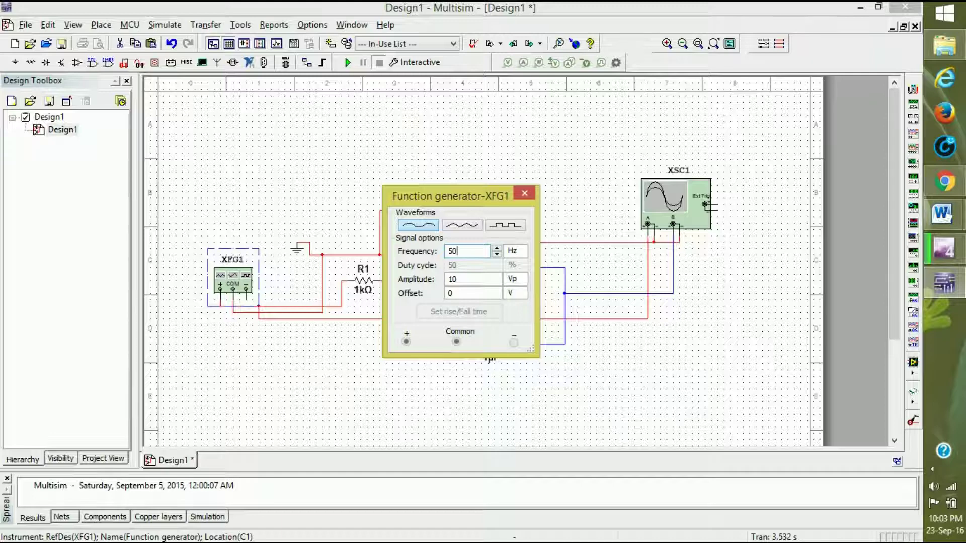
click(486, 284)
key(BackSpace)
key(Tab)
key(alt+Down)
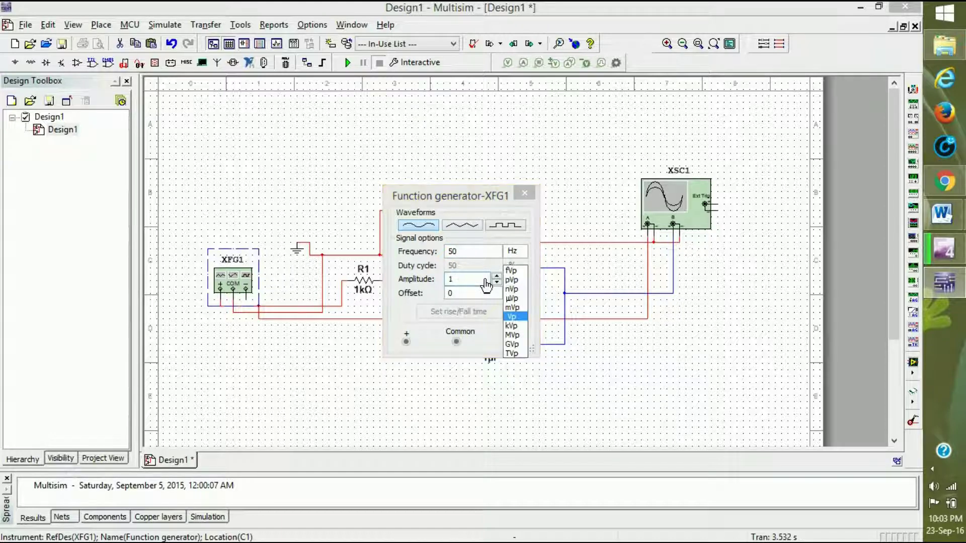
click(519, 319)
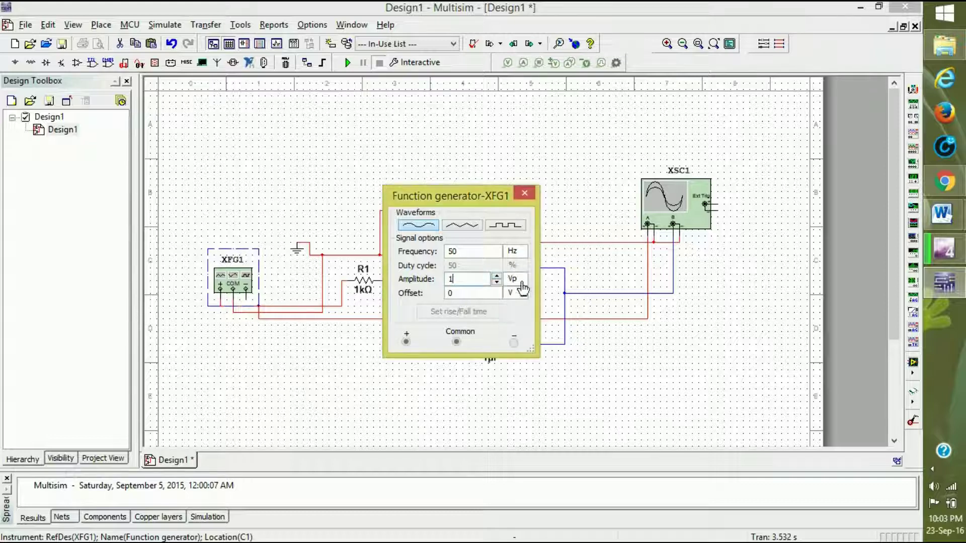
click(524, 193)
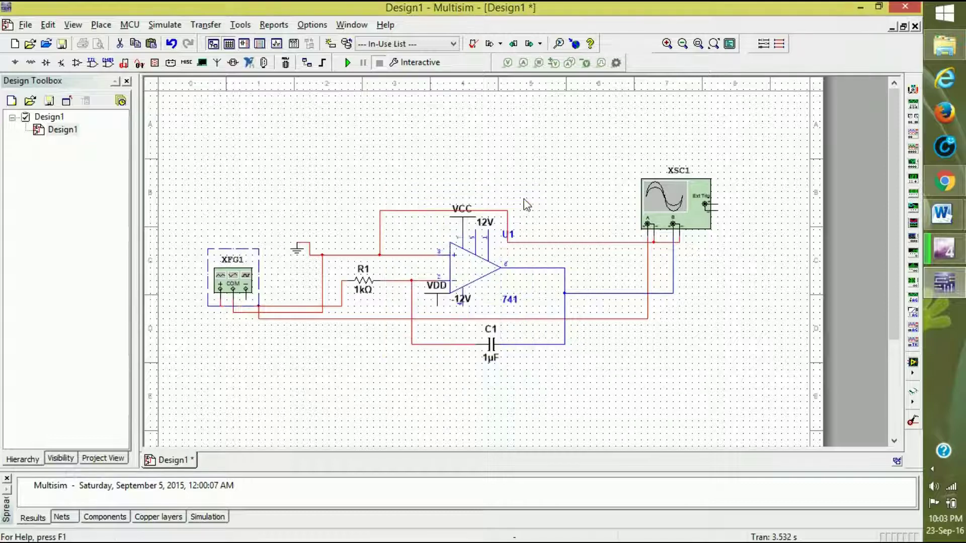
Step: Set the capacitance of C1 to 10 µF
double_click(489, 355)
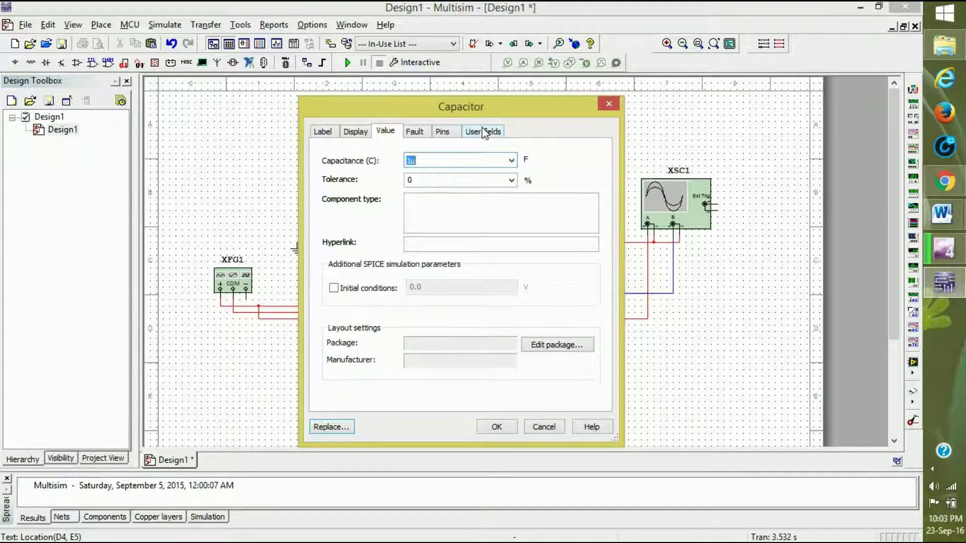
key(Return)
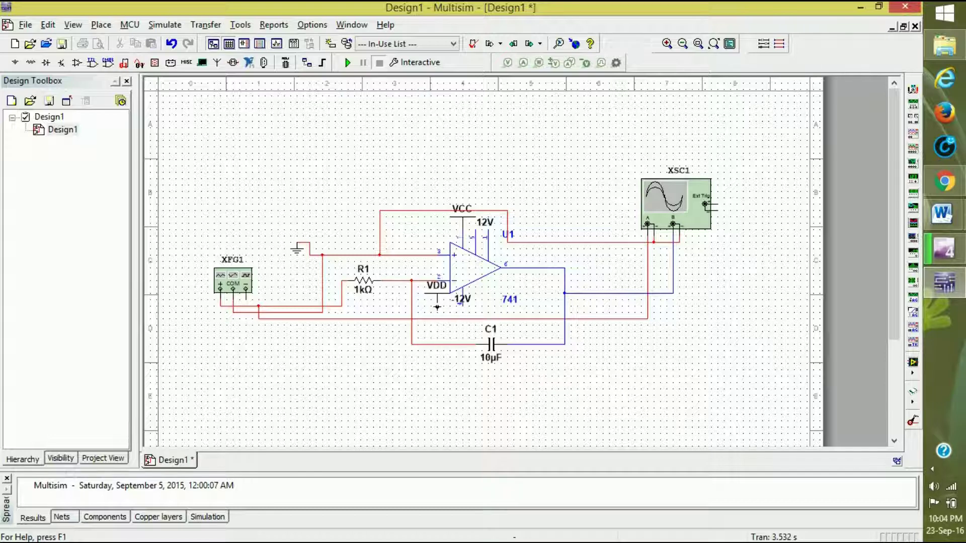
Step: Wire VDD to the op-amp's negative supply pin and move the -12V label clear of the pin
click(460, 306)
drag(464, 303, 483, 306)
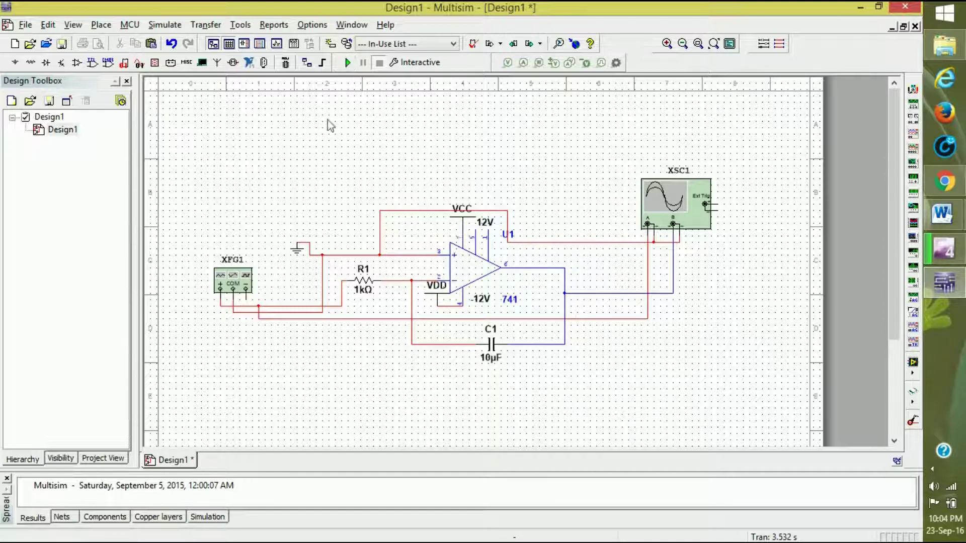
Step: Reopen the XSC1 oscilloscope display, run the simulation and pause it to examine both channel waveforms
click(663, 210)
double_click(663, 210)
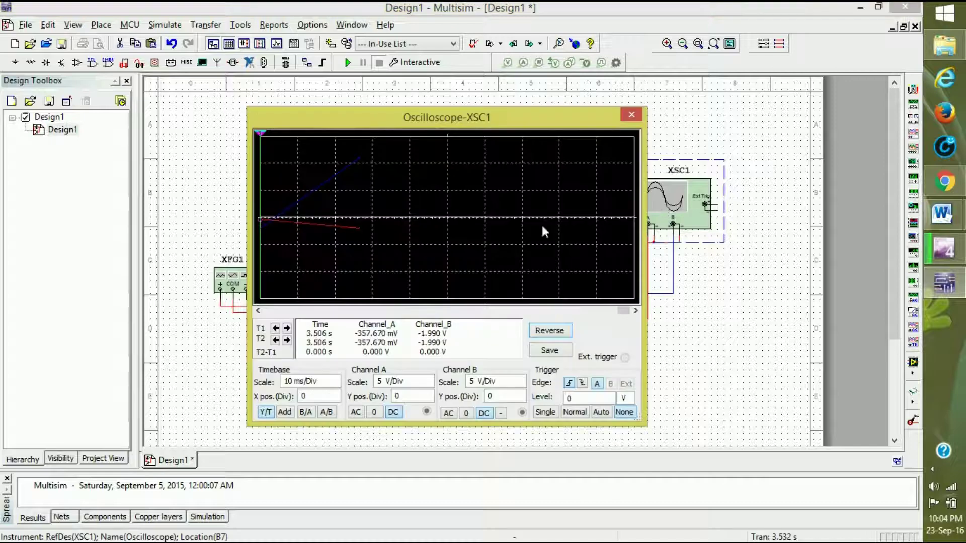
click(347, 62)
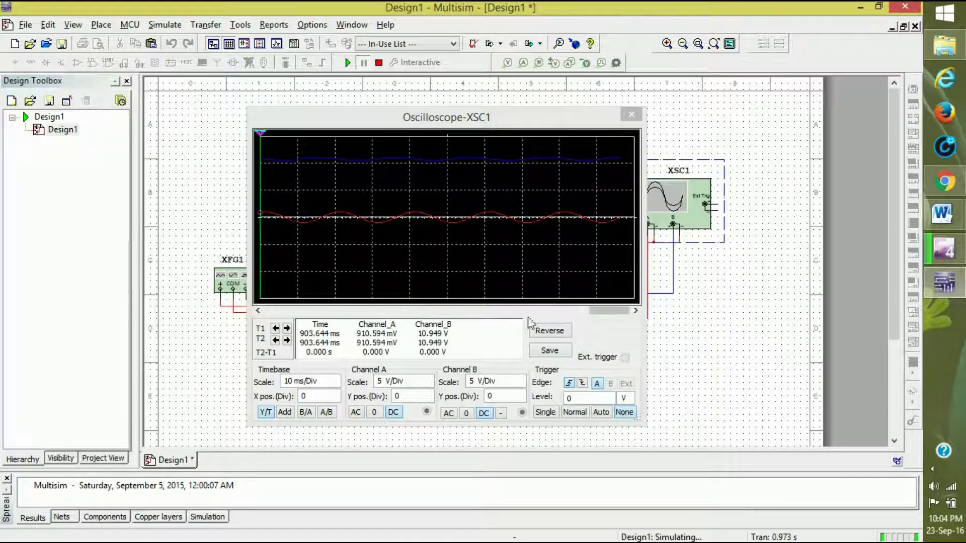
Step: Reverse the oscilloscope display to a white background and set its timebase scale to 5 ms/Div
click(533, 329)
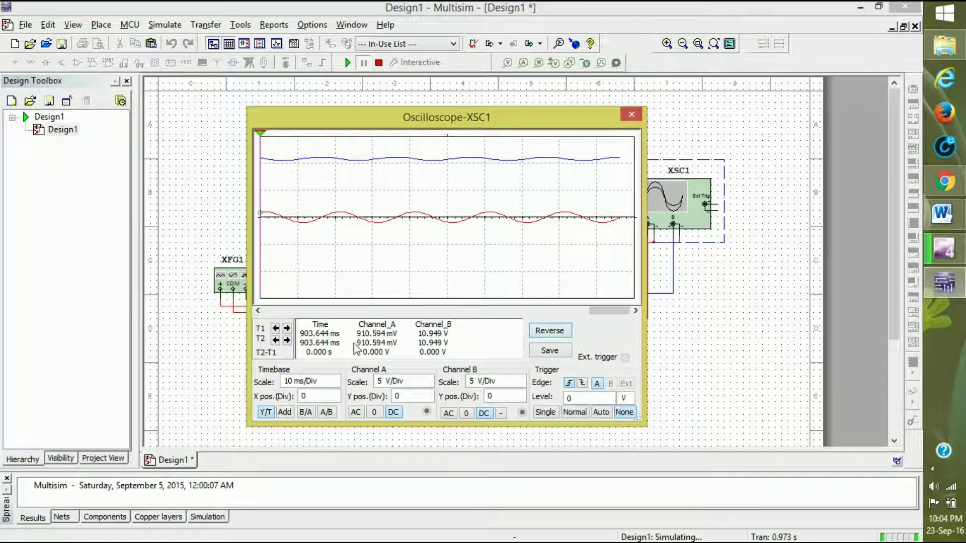
click(316, 382)
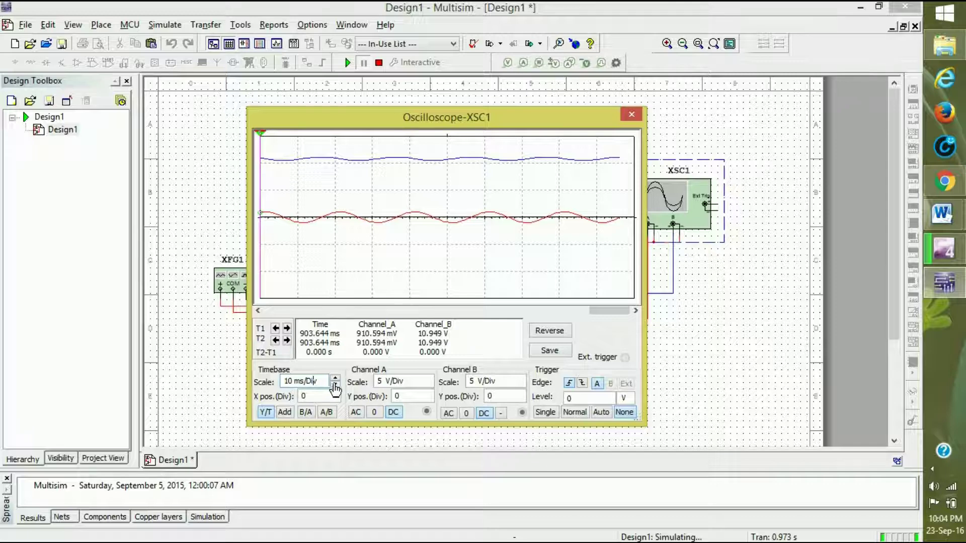
click(335, 386)
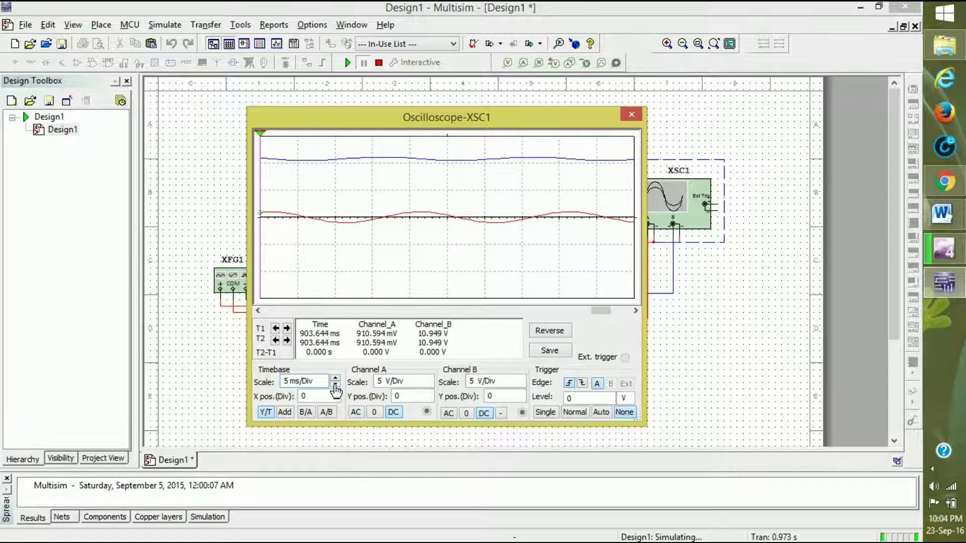
Step: Close the oscilloscope display and switch function generator XFG1 to the square waveform
click(236, 286)
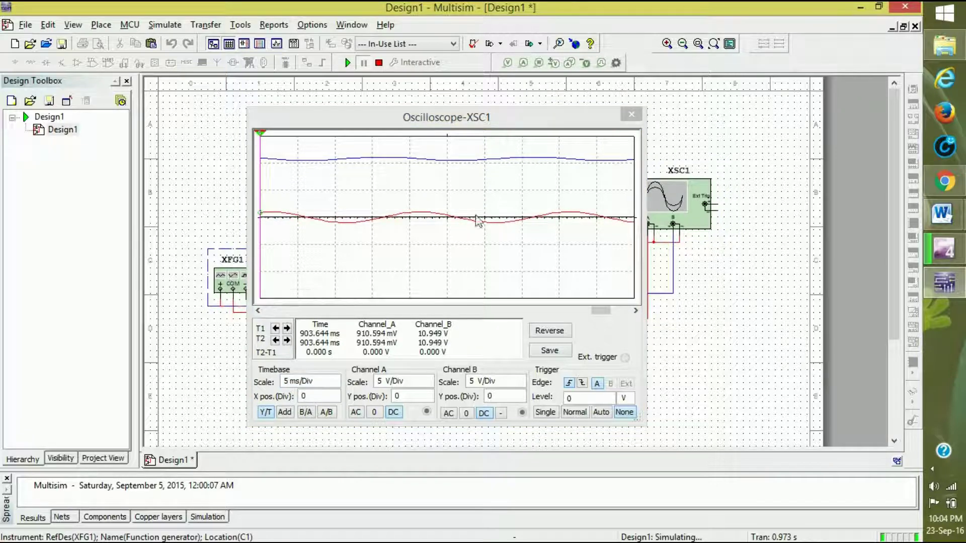
click(631, 115)
double_click(231, 279)
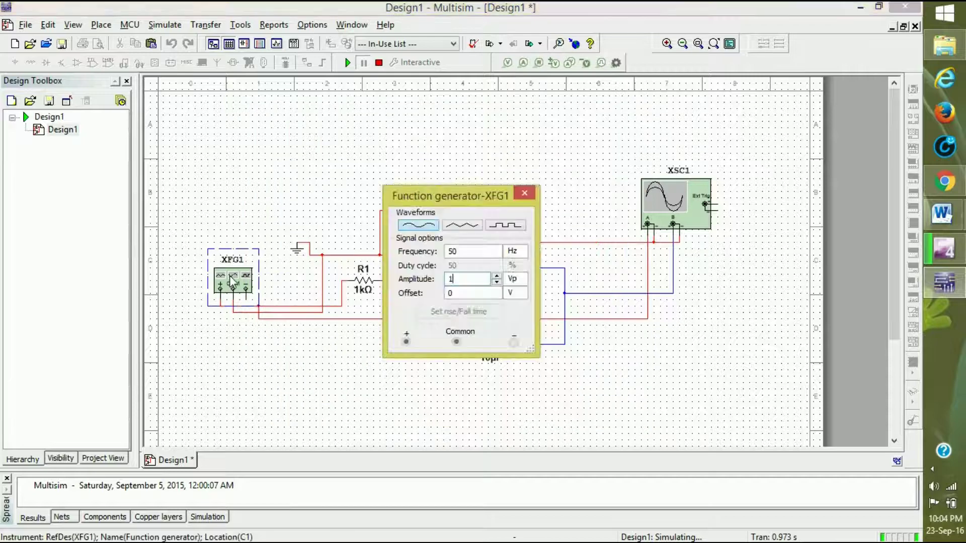
click(512, 227)
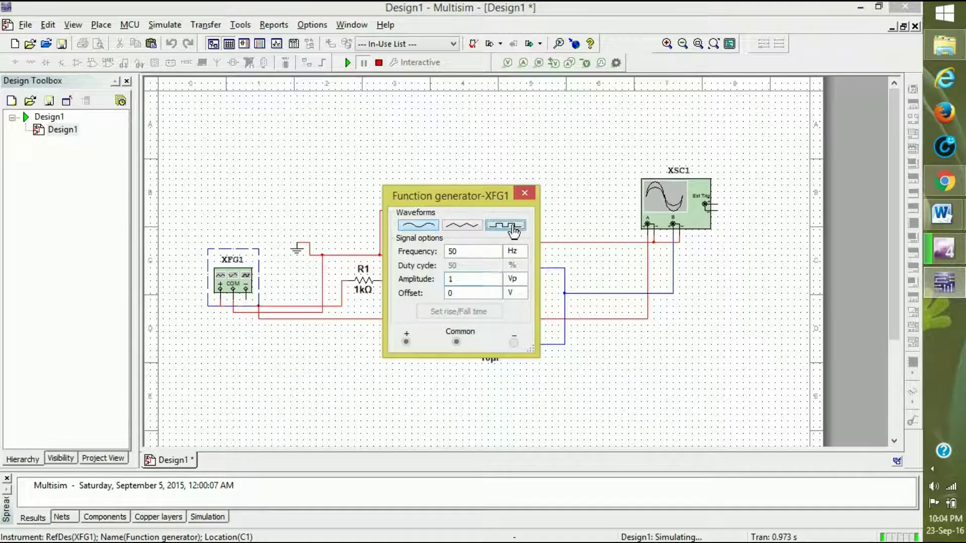
click(525, 194)
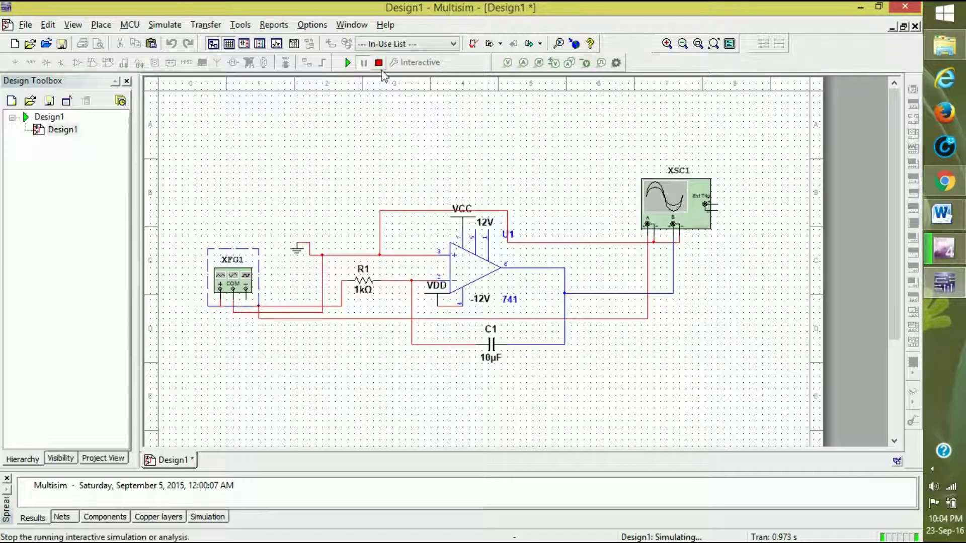
Step: Resume the simulation with the XSC1 oscilloscope display open and set its timebase scale to 20 ms/Div
double_click(652, 220)
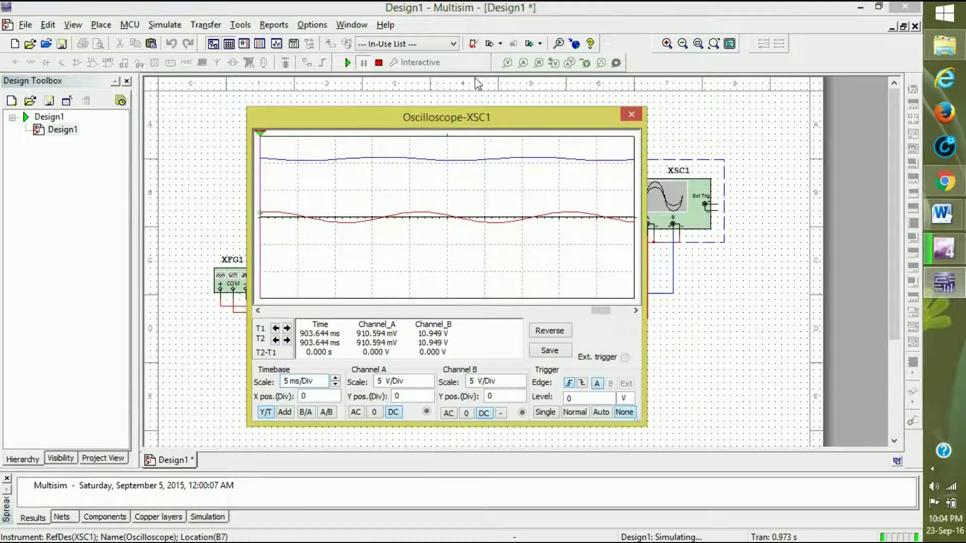
click(347, 62)
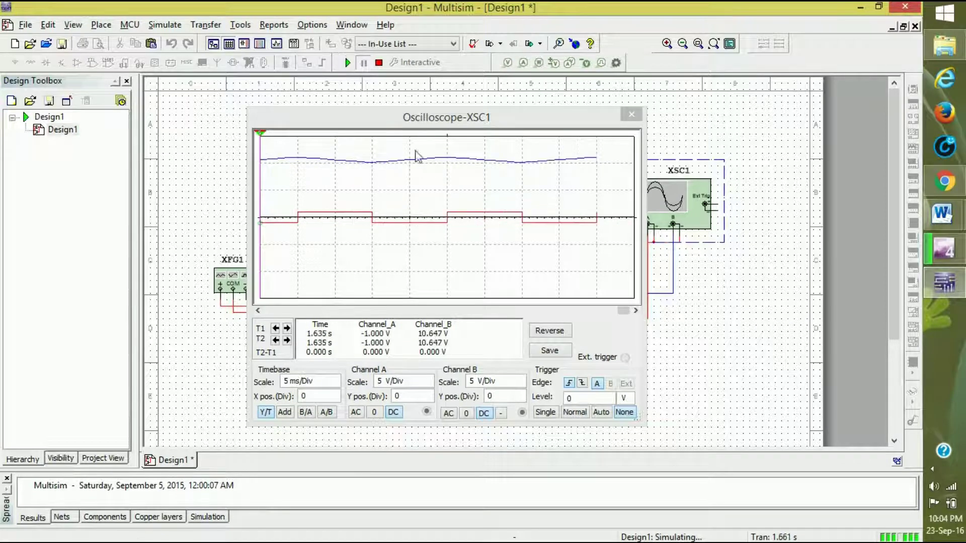
click(331, 382)
click(335, 386)
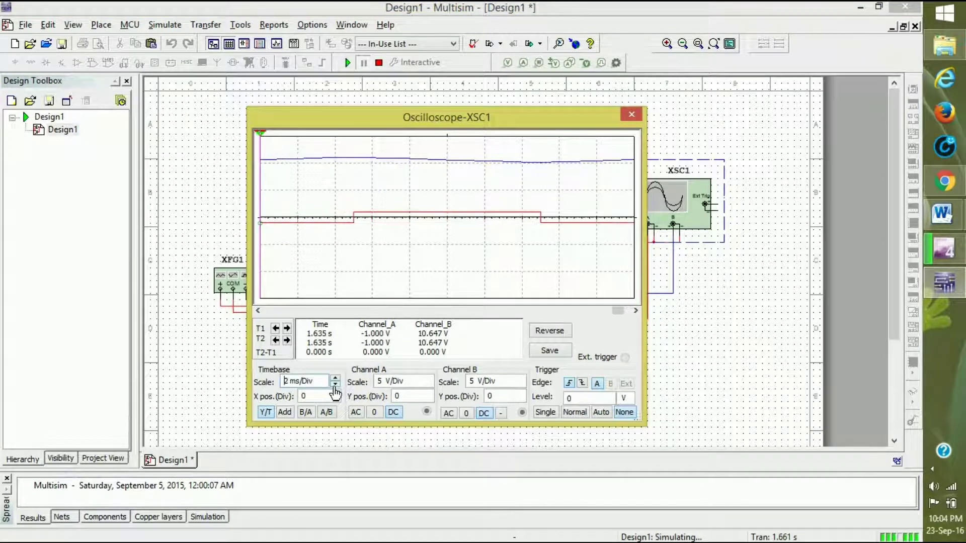
click(335, 380)
click(336, 380)
click(336, 380)
Step: Set the Channel A scale of the oscilloscope to 1 V/Div
click(405, 382)
click(427, 380)
click(428, 381)
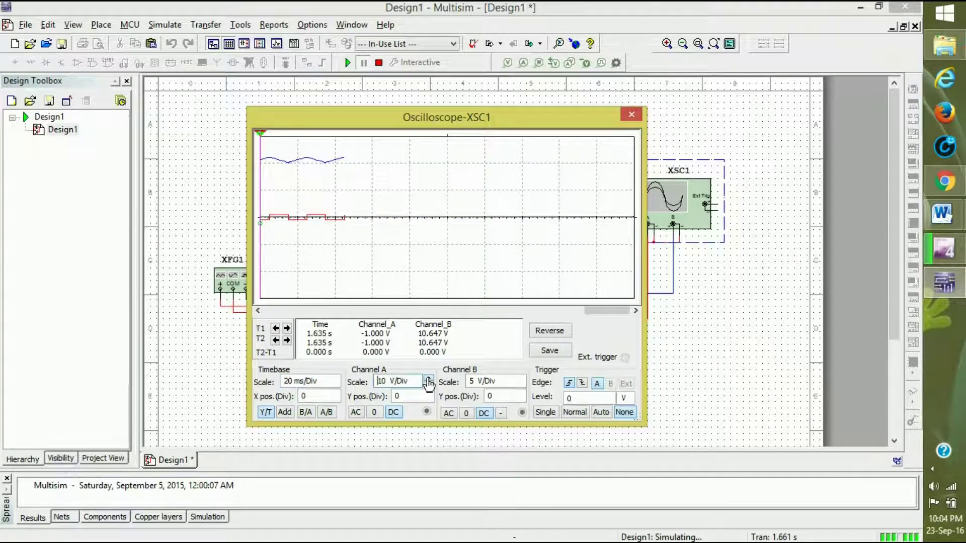
click(428, 385)
click(428, 385)
click(428, 386)
click(428, 385)
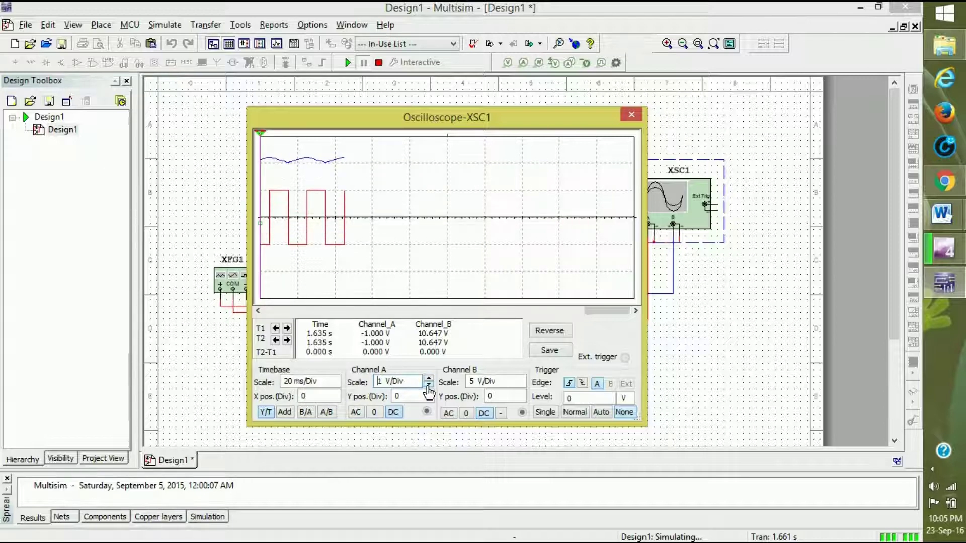
Step: Try reducing the Channel B scale to 50 mV/Div or finer with its Y position at 1.8 divisions
click(521, 385)
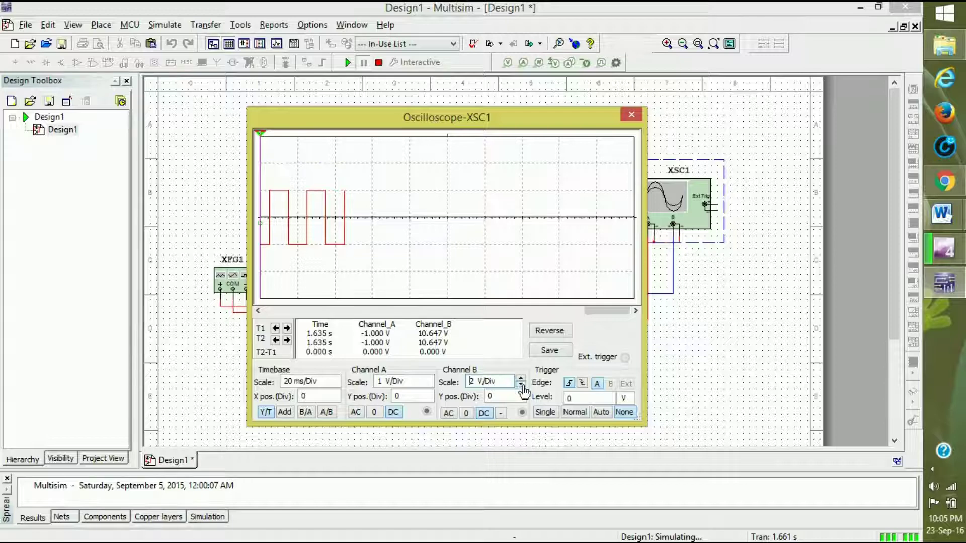
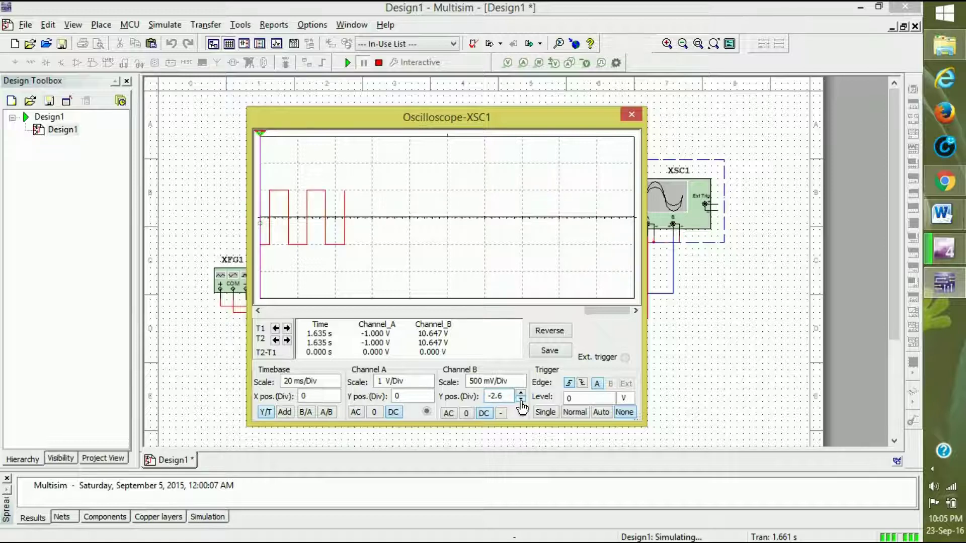
click(520, 393)
drag(520, 394, 520, 394)
click(521, 400)
click(521, 400)
click(520, 385)
click(521, 385)
click(521, 385)
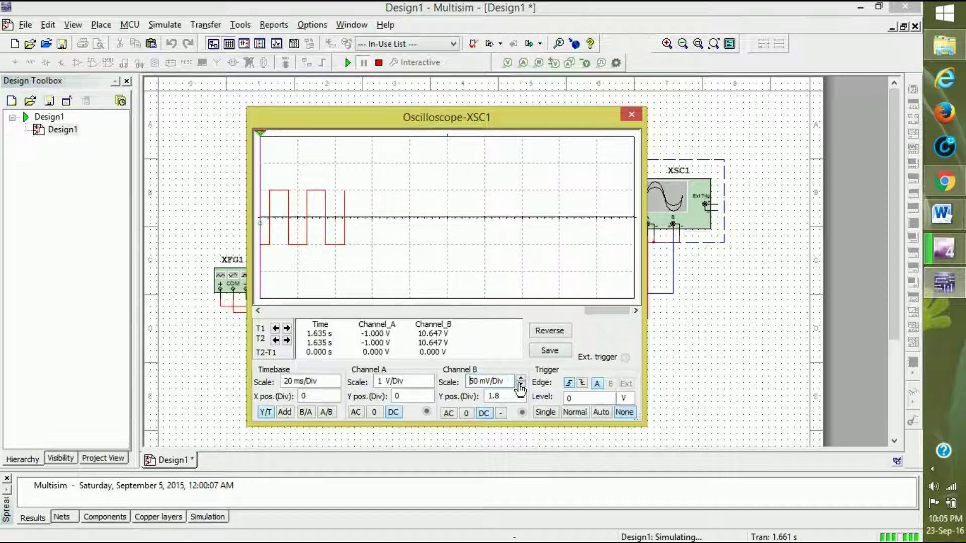
click(520, 385)
click(520, 385)
Step: Try raising the Channel B scale to 5 kV/Div
click(520, 378)
click(520, 378)
click(520, 378)
click(520, 379)
click(520, 378)
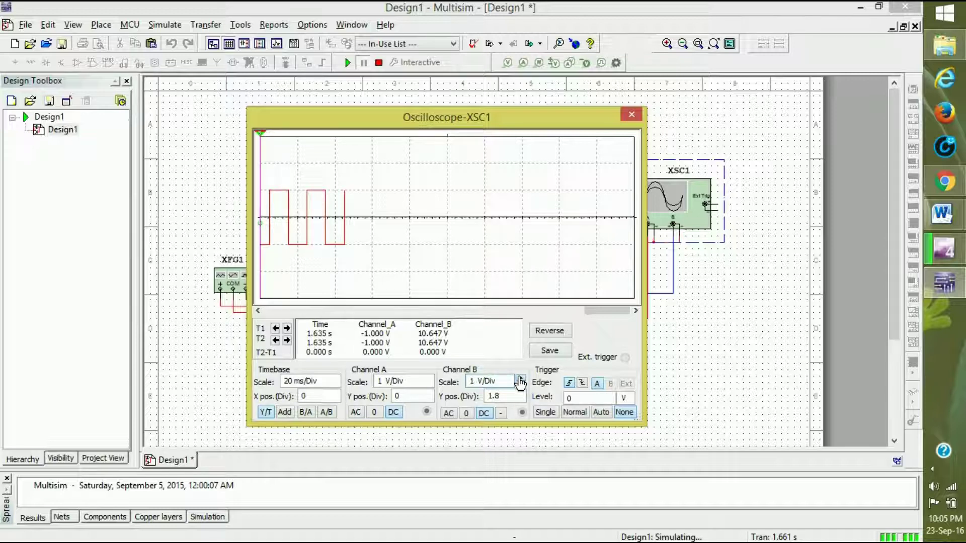
click(520, 378)
click(520, 378)
click(520, 378)
click(520, 378)
click(520, 378)
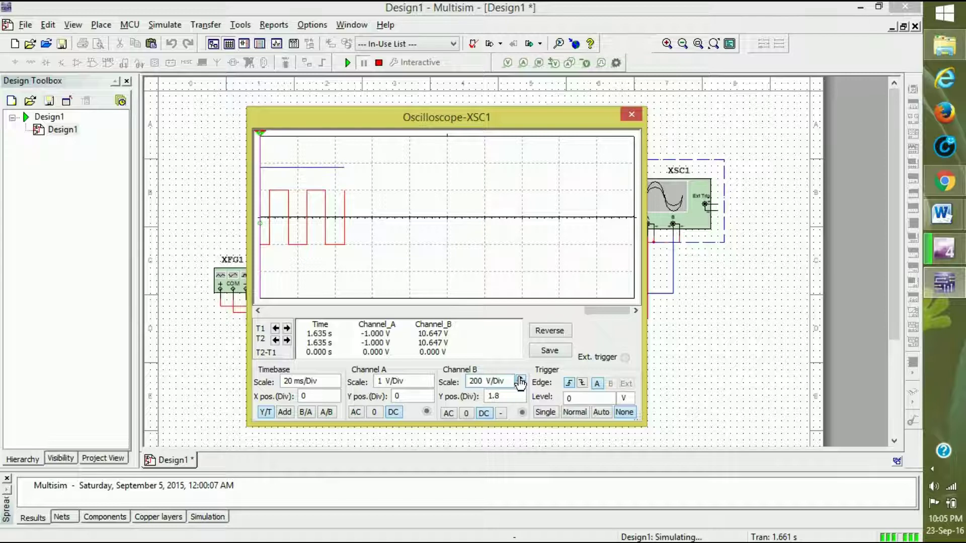
click(520, 378)
click(520, 379)
click(520, 378)
click(520, 378)
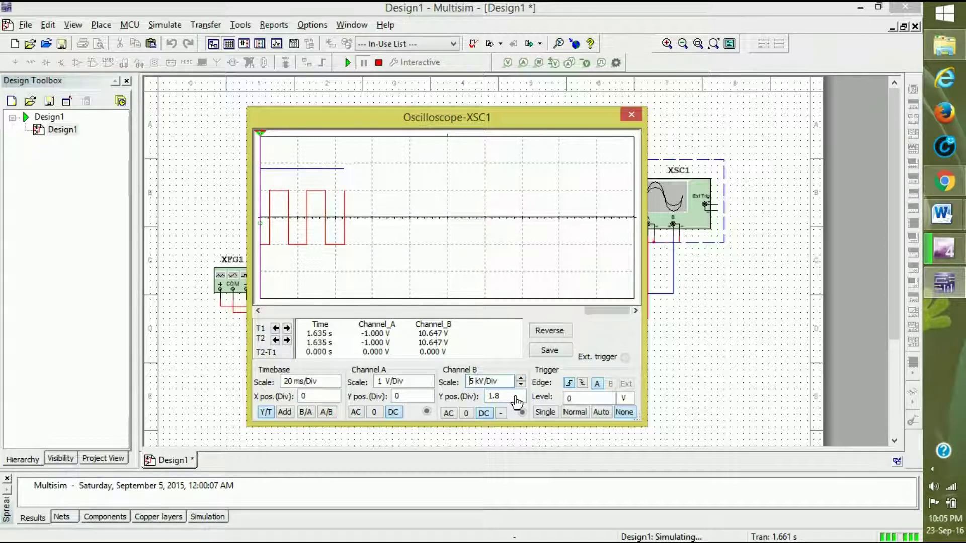
Step: Try a Channel B scale of 100 V/Div with its Y position at -0.2 divisions
click(521, 385)
click(522, 386)
click(521, 385)
click(522, 386)
click(522, 385)
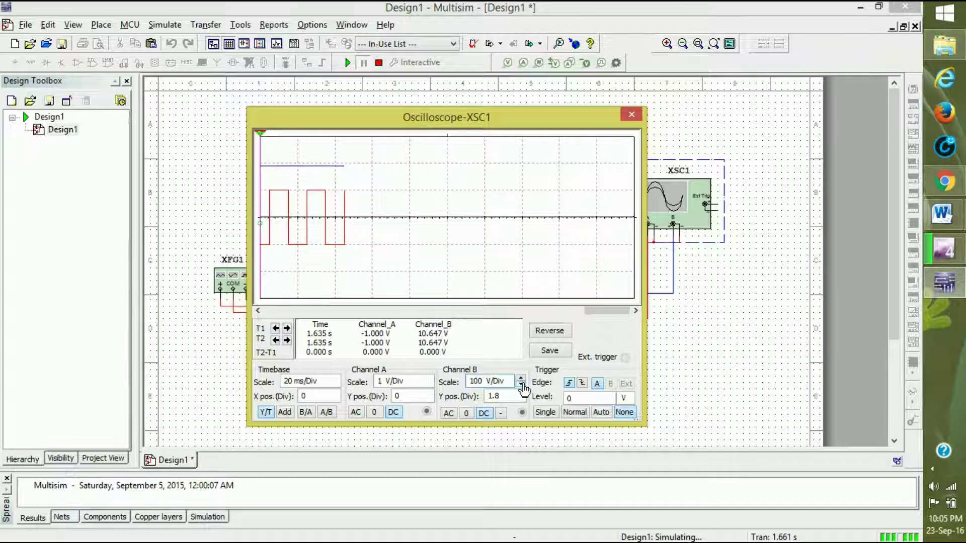
click(521, 397)
drag(522, 401, 523, 402)
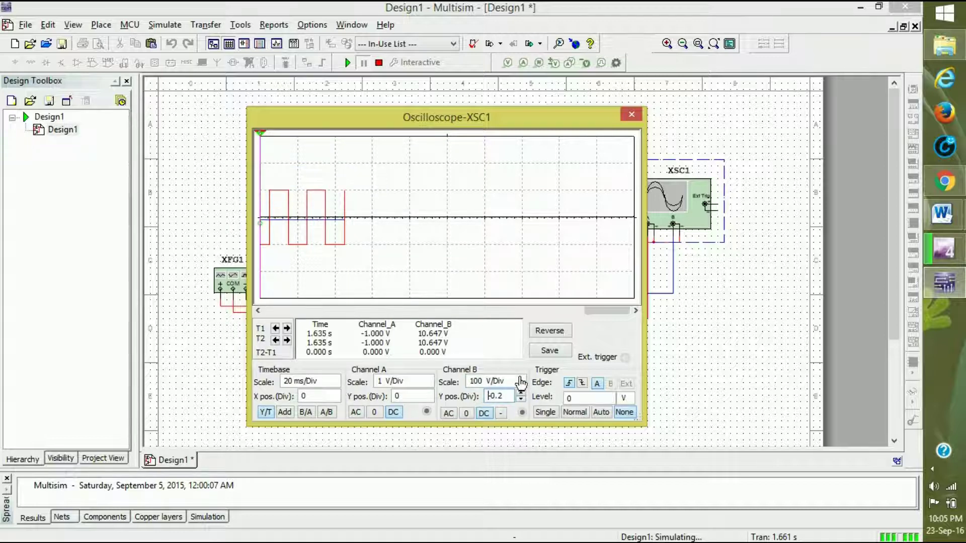
Step: Try raising the Channel B scale to 100 kV/Div
click(521, 379)
click(520, 379)
click(521, 379)
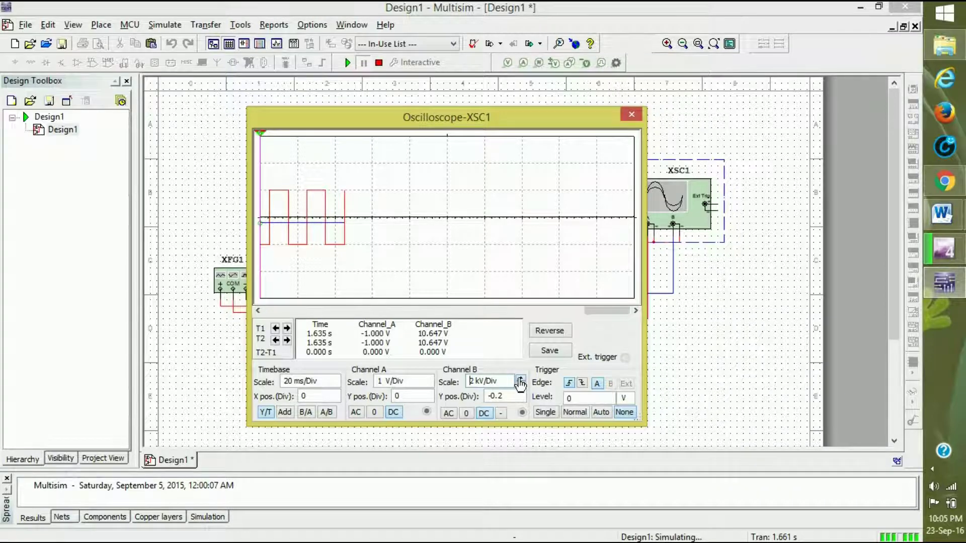
click(521, 378)
click(521, 379)
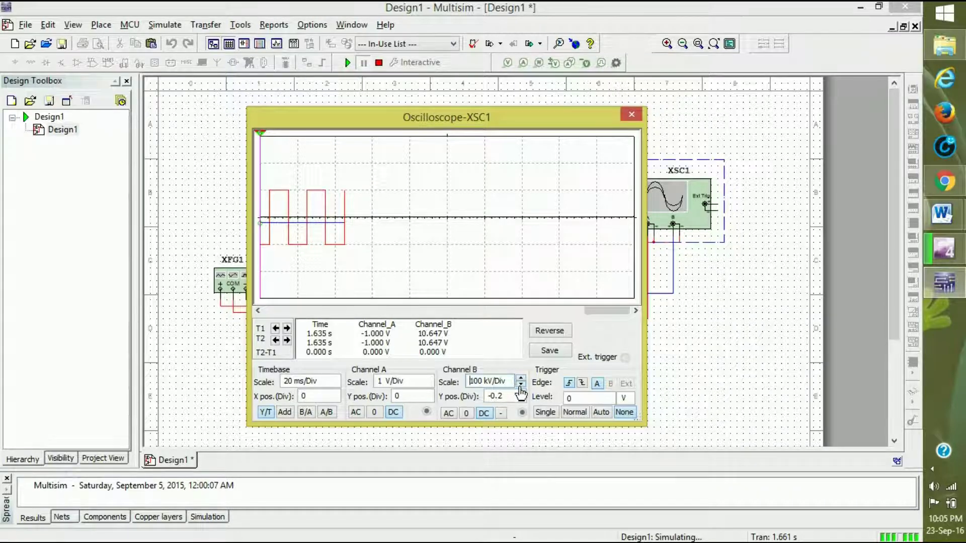
Step: Set the Channel B scale to 2 V/Div and lower its Y position to -4 divisions
drag(521, 386, 520, 385)
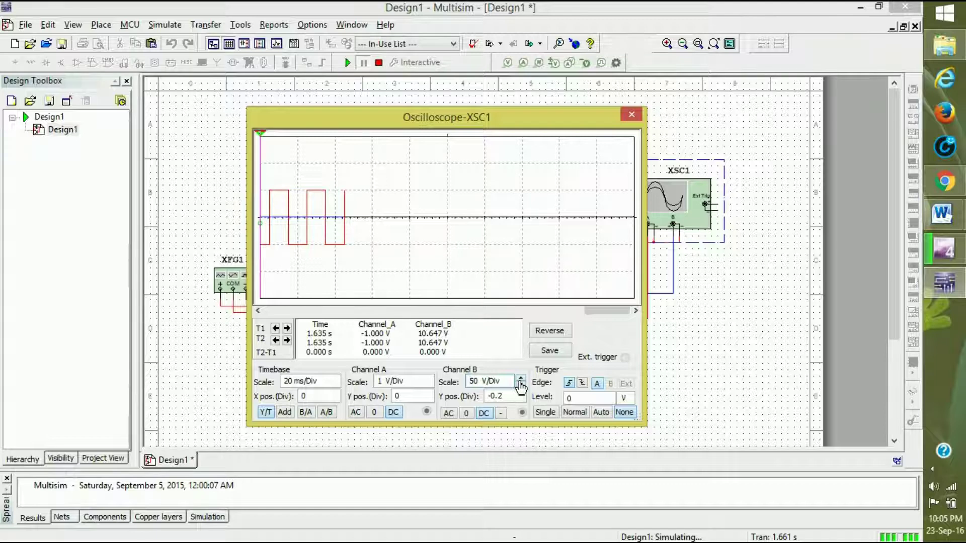
click(521, 386)
click(521, 386)
click(521, 385)
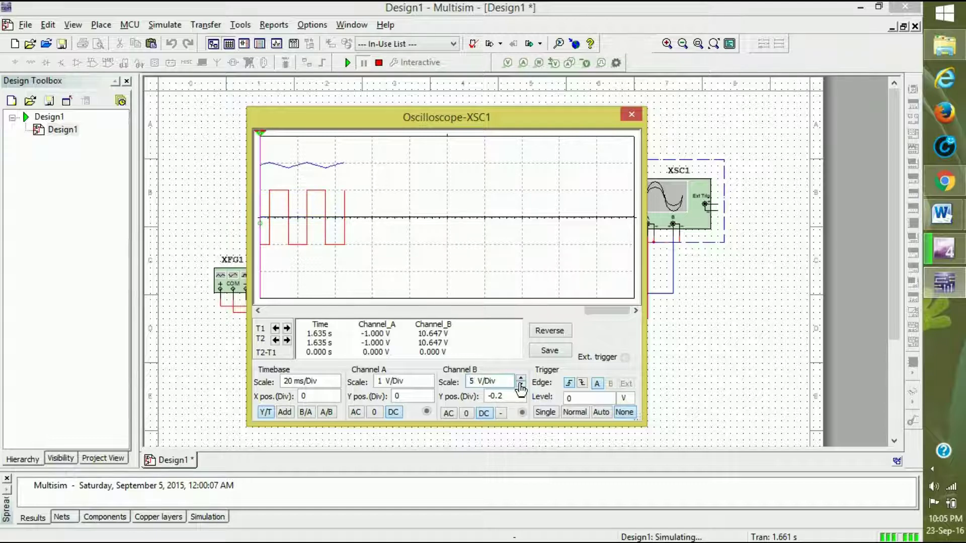
click(521, 386)
click(520, 400)
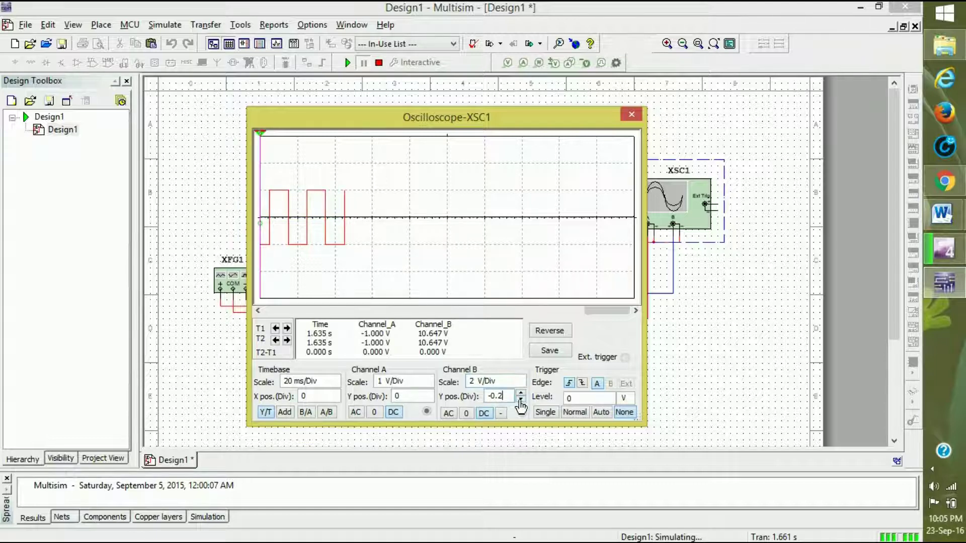
click(520, 401)
click(521, 401)
click(520, 400)
click(521, 400)
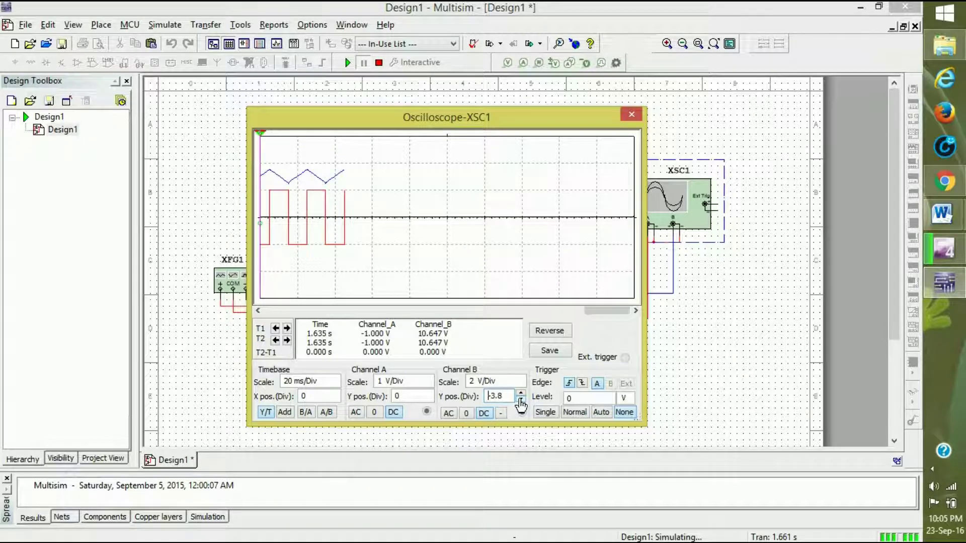
click(520, 400)
Step: Set the Channel B scale to 1 V/Div and its Y position to -8.6 divisions
click(521, 387)
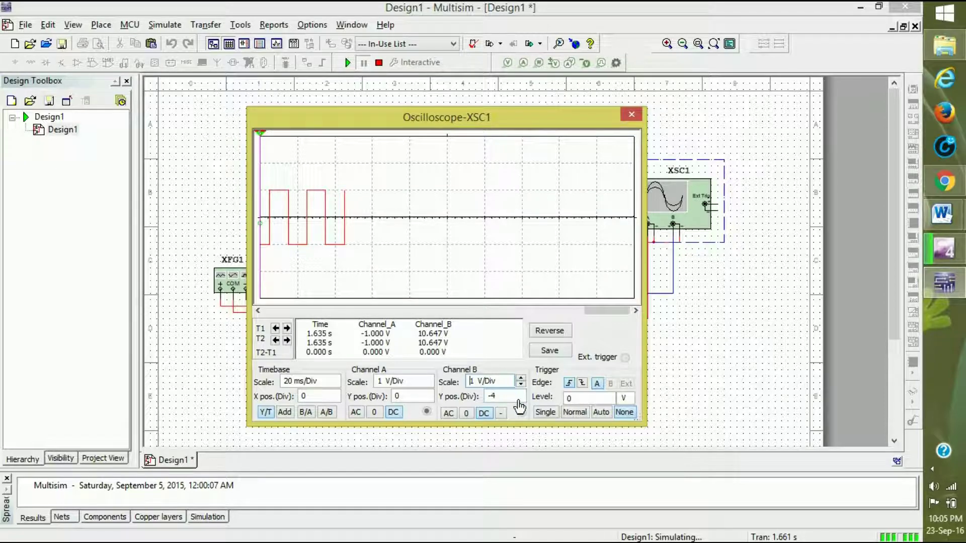
click(520, 401)
click(521, 400)
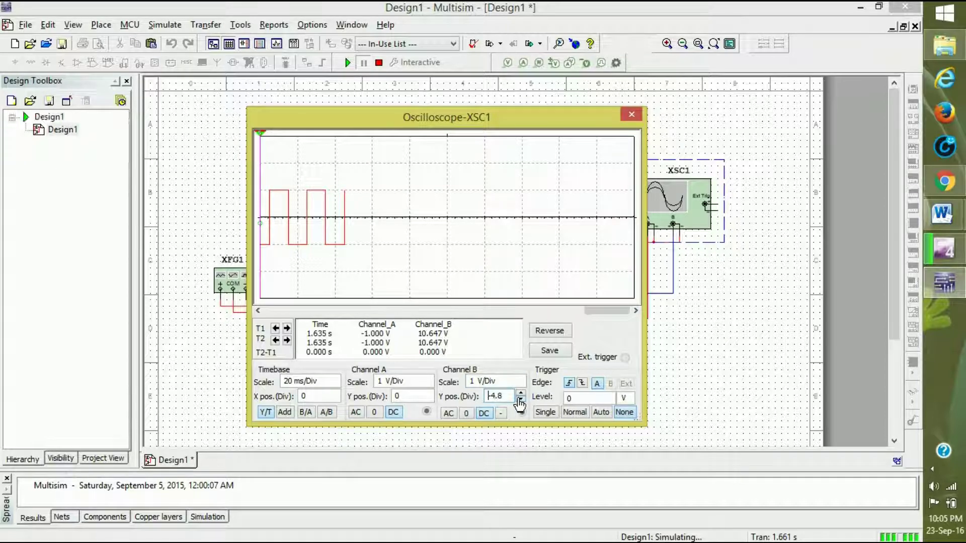
click(520, 401)
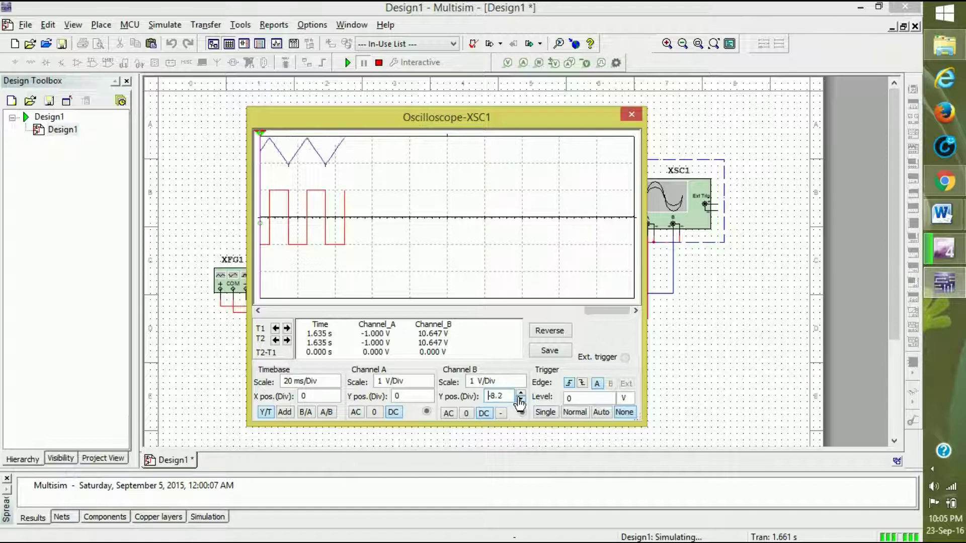
click(520, 401)
click(520, 393)
click(521, 393)
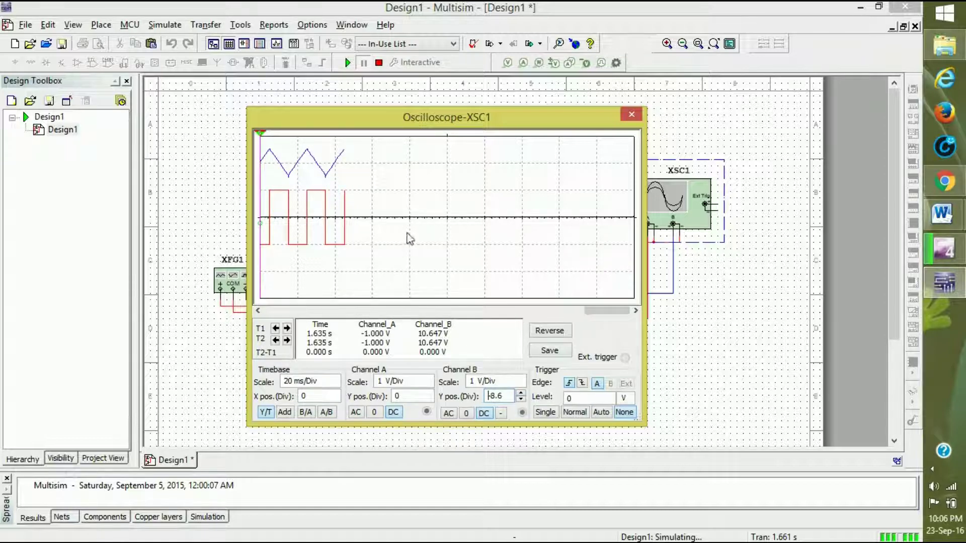
Step: Resume and pause the simulation, and move the oscilloscope window clear of function generator XFG1
click(409, 382)
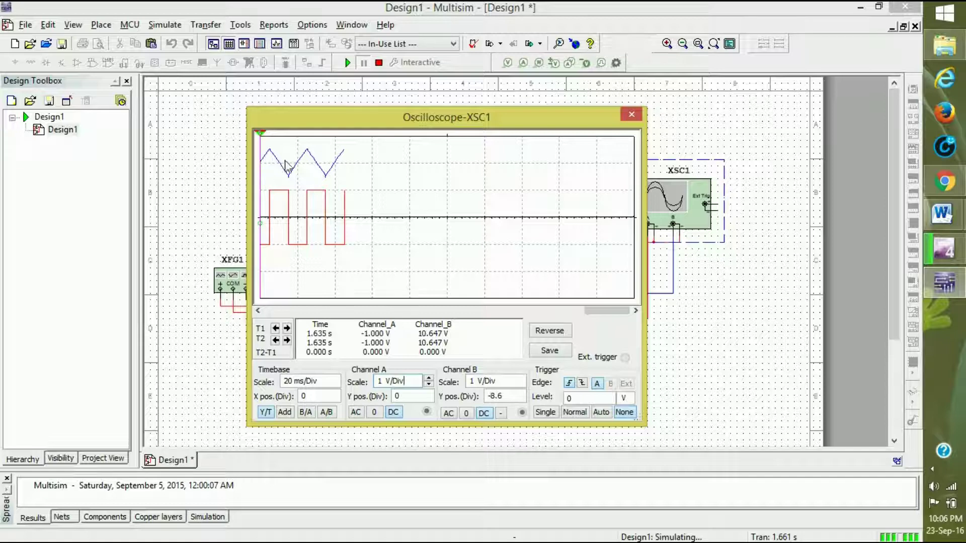
click(347, 63)
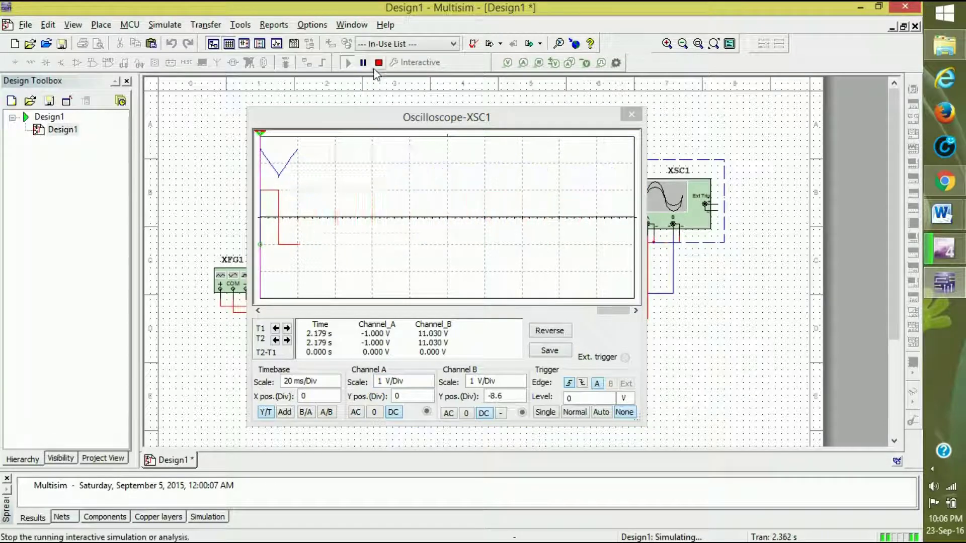
click(364, 64)
click(382, 113)
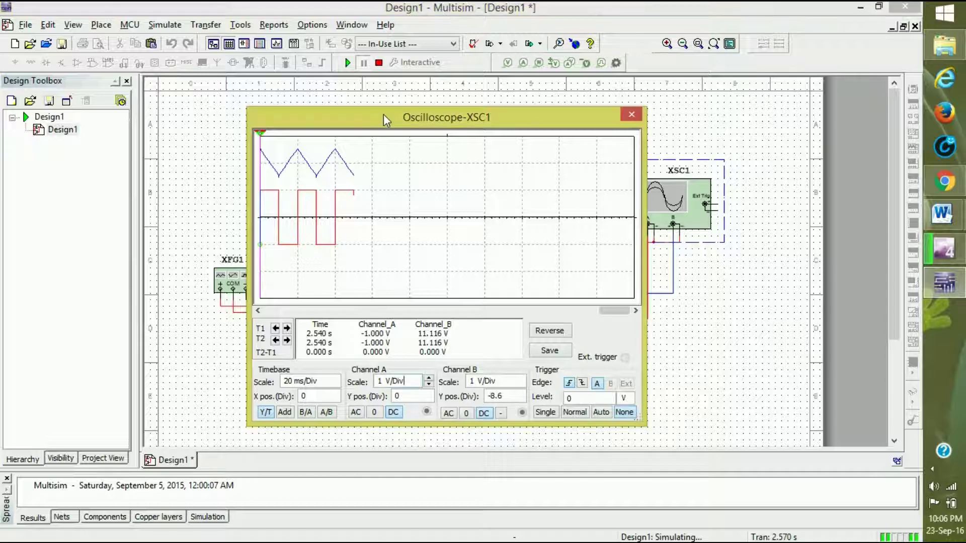
drag(383, 114, 480, 114)
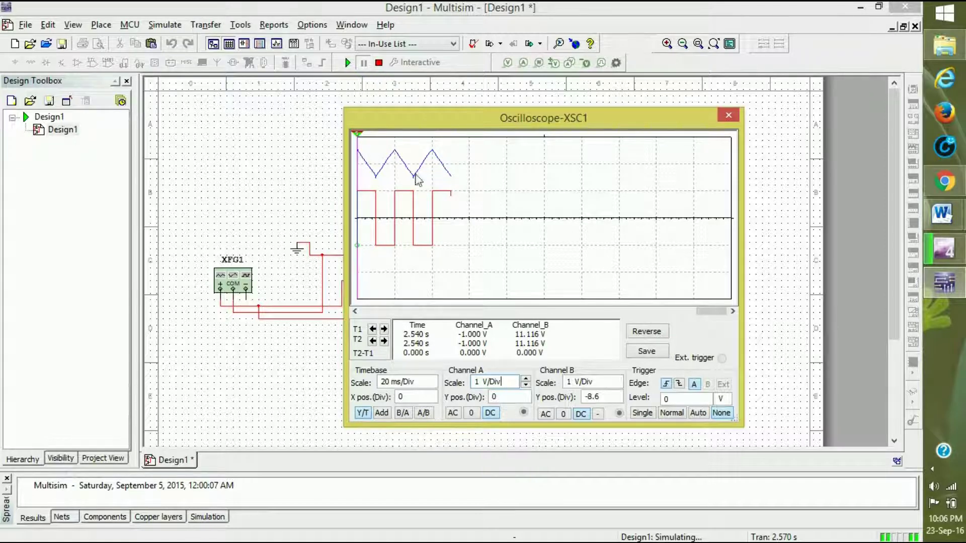
Step: Resume, pause and stop the simulation, and rerun it from the start before stopping it to examine the square-wave response
click(349, 62)
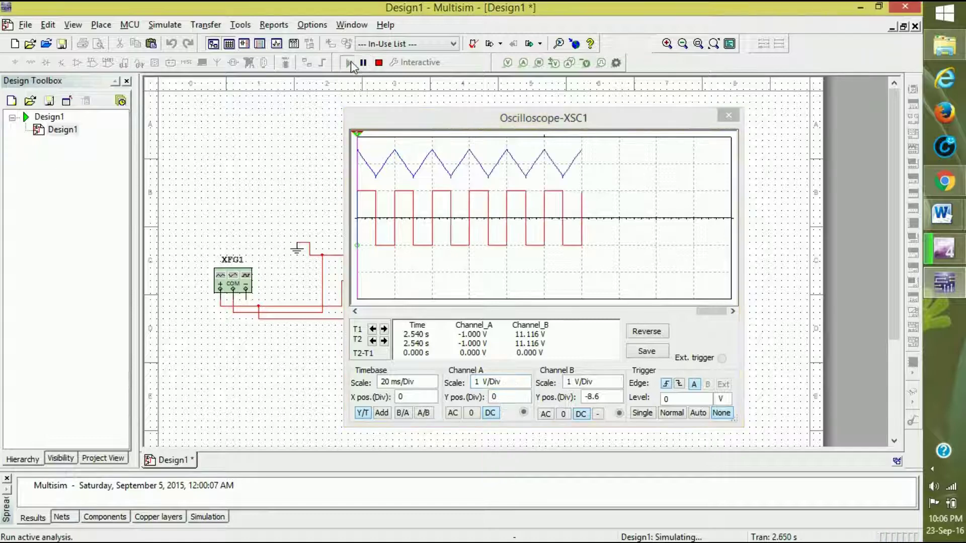
click(363, 63)
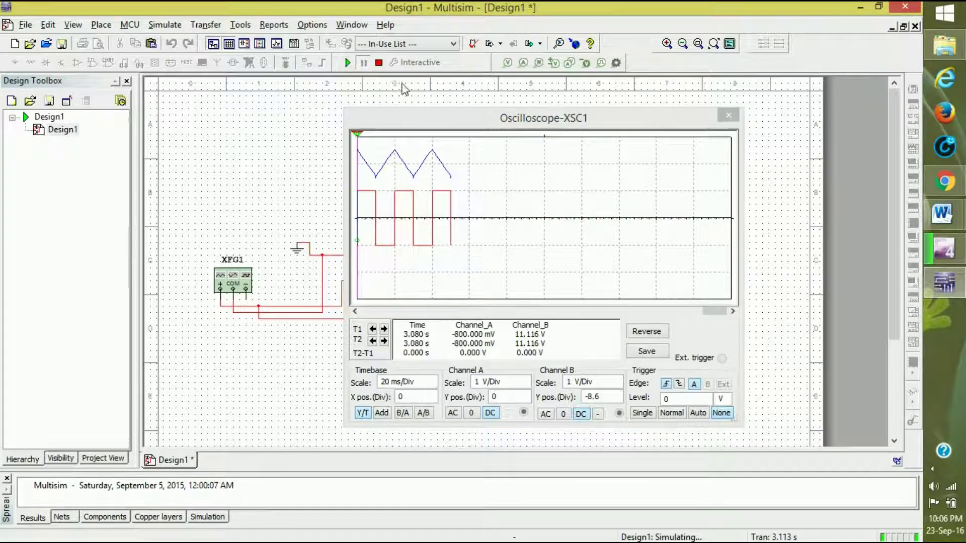
click(379, 64)
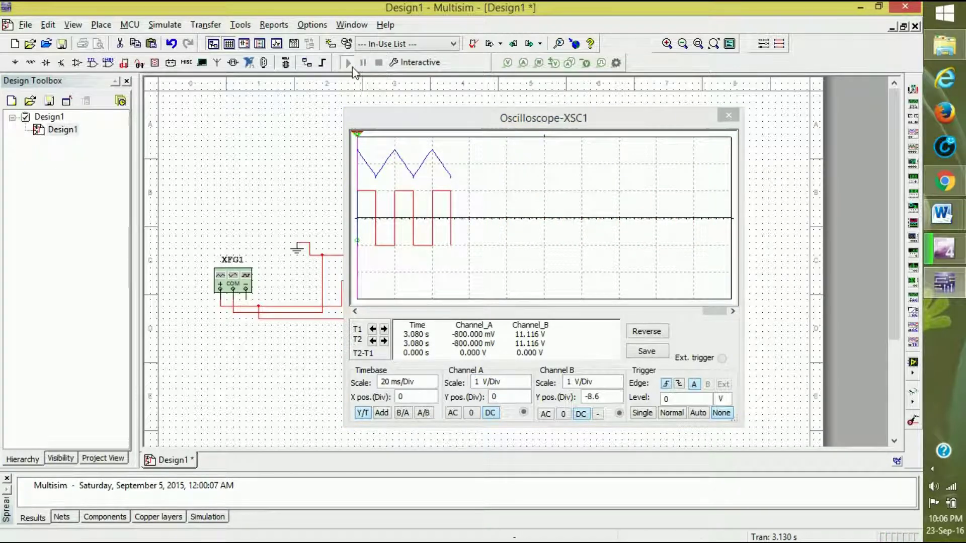
click(348, 62)
click(378, 62)
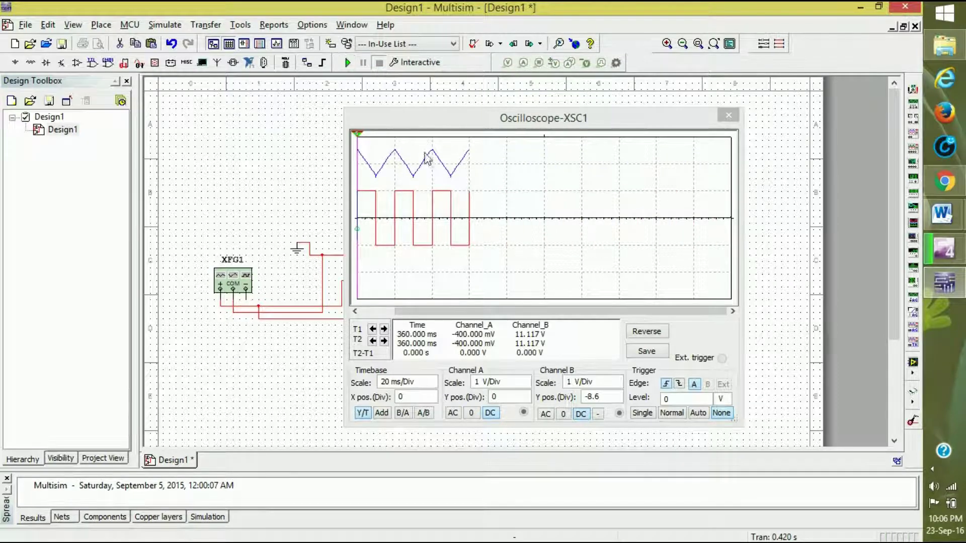
Step: Move the oscilloscope window clear of capacitor C1 and set C1's capacitance to 1 µF
drag(525, 122, 718, 150)
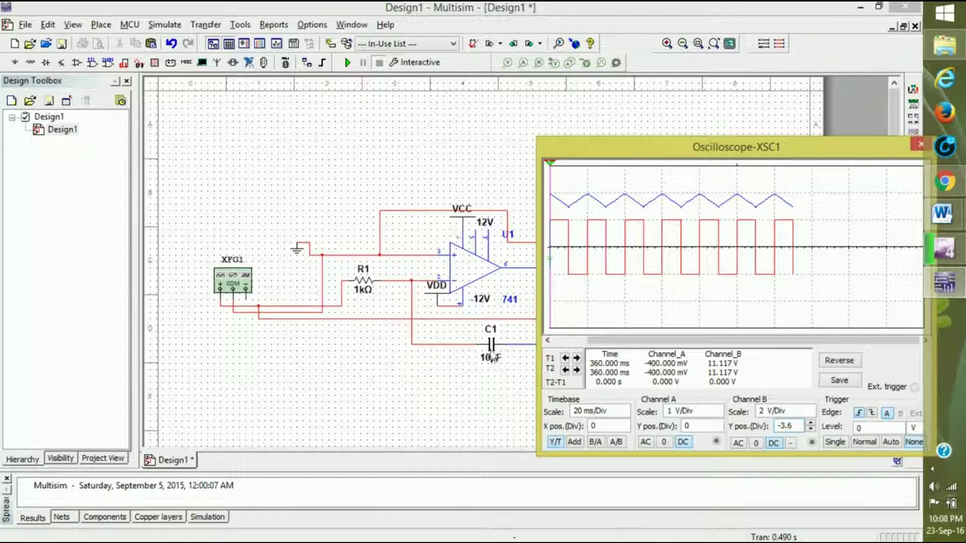
click(492, 363)
double_click(492, 362)
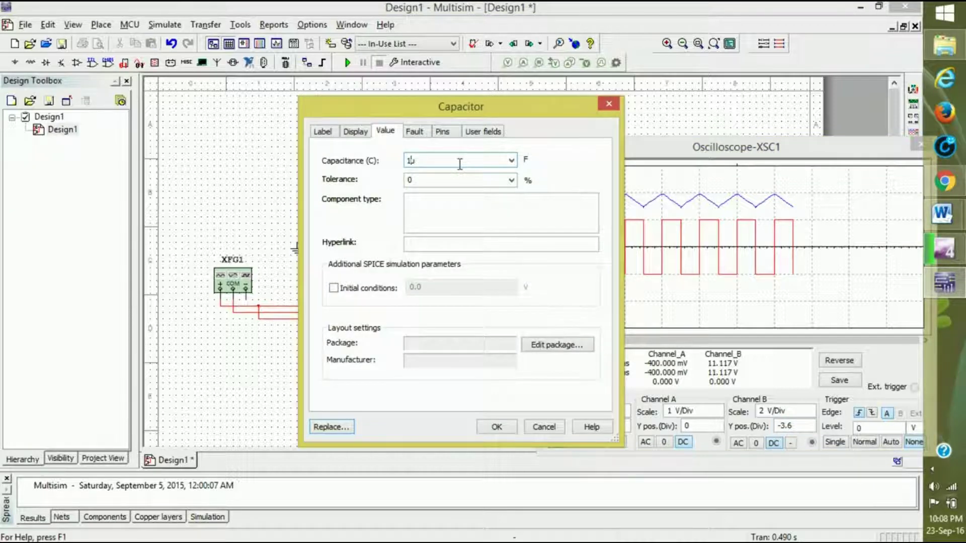
key(Return)
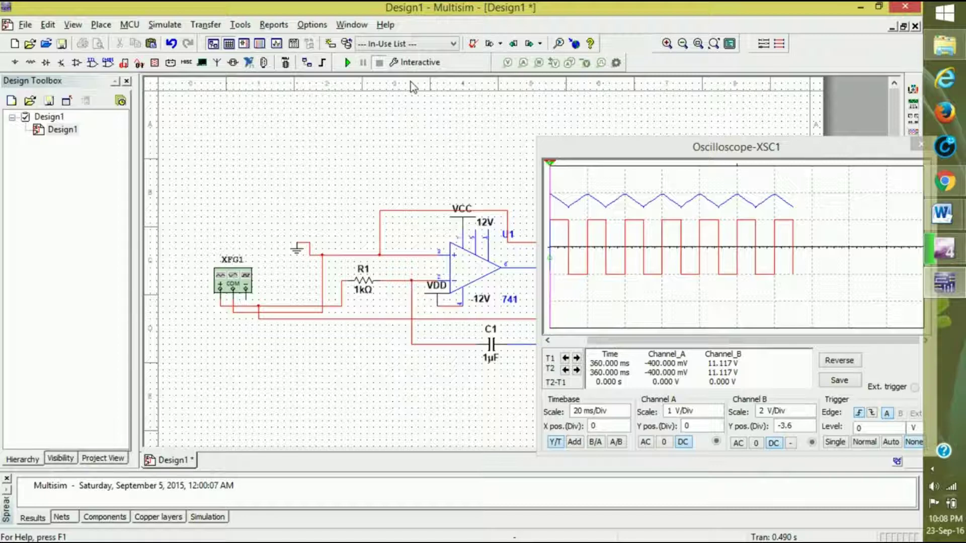
Step: Run the simulation with the 1 µF capacitor, bring the oscilloscope display fully into view, and stop the run
click(348, 63)
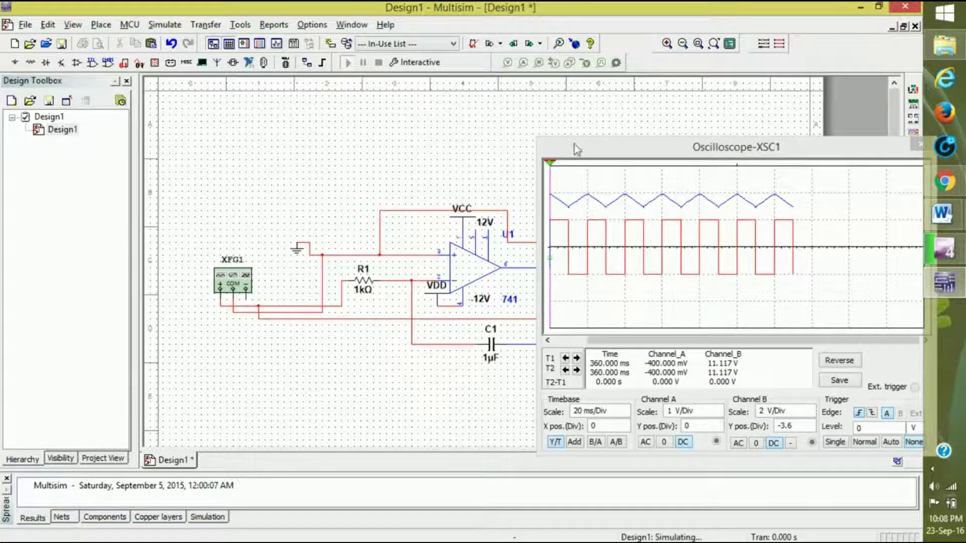
drag(632, 147, 481, 128)
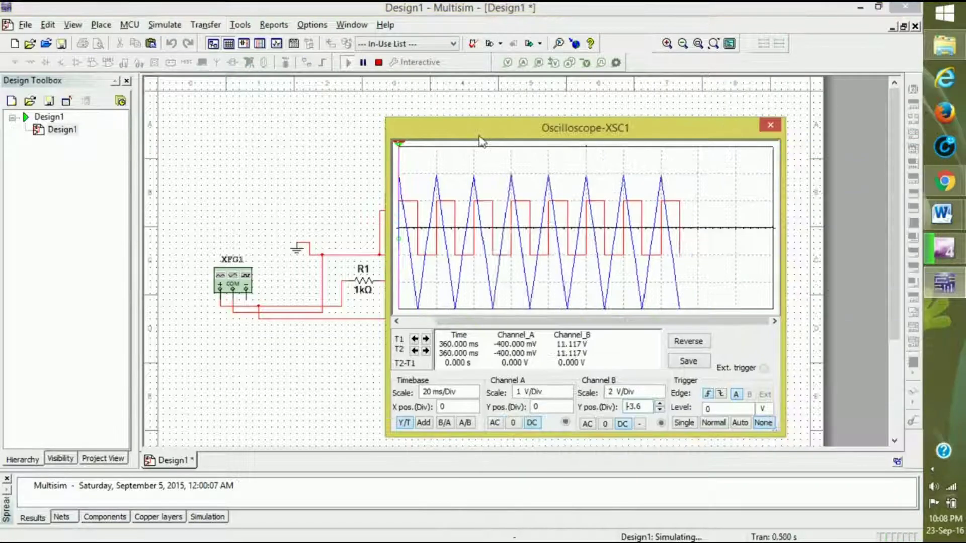
click(379, 63)
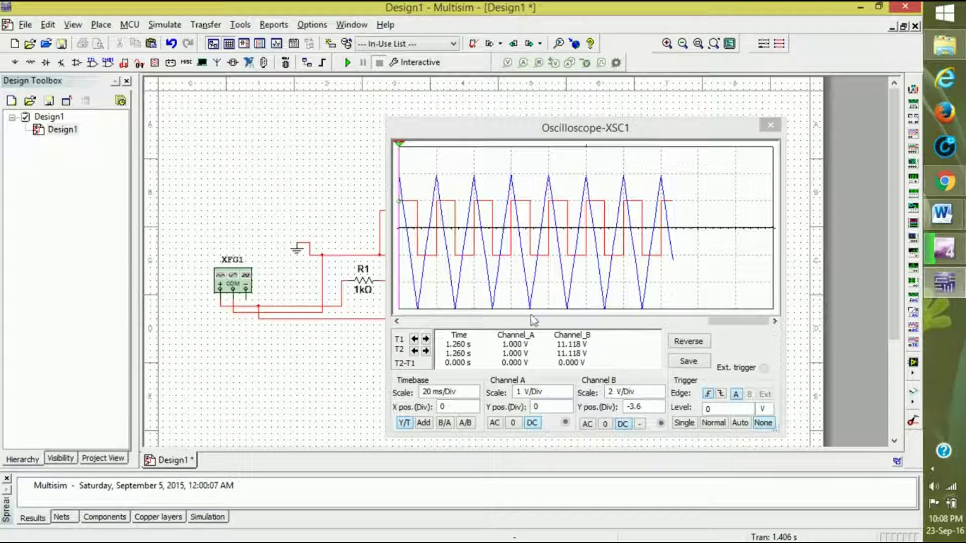
Step: Set the oscilloscope's Channel B Y position to -3 divisions, and rerun and stop the simulation to compare the square input with the output
click(657, 404)
click(657, 404)
click(657, 405)
click(658, 405)
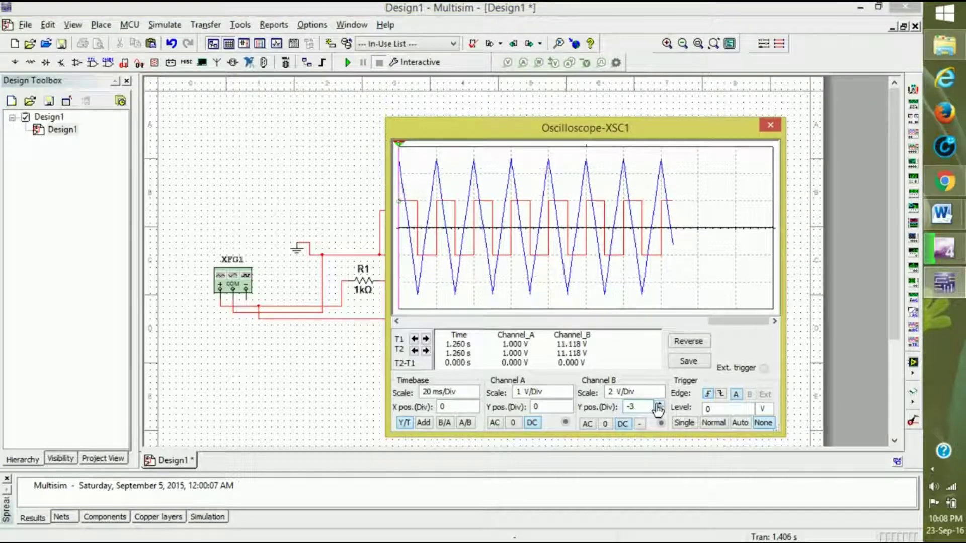
click(658, 404)
click(657, 405)
click(658, 404)
click(657, 405)
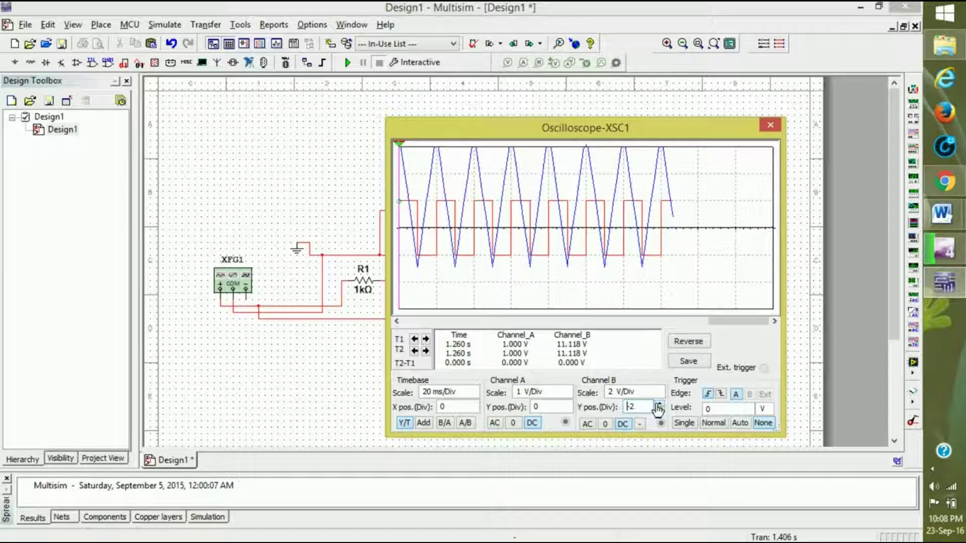
click(657, 405)
click(657, 405)
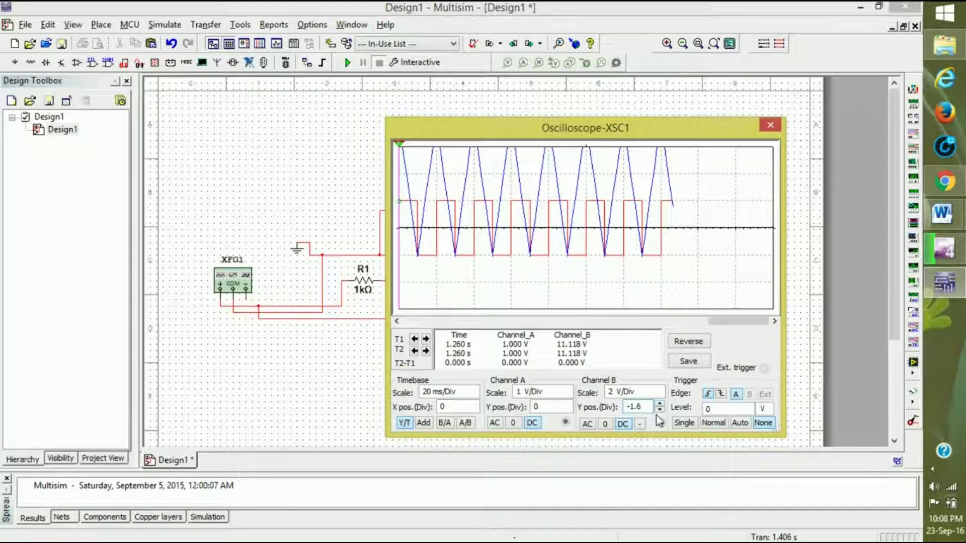
click(659, 411)
click(659, 411)
click(658, 411)
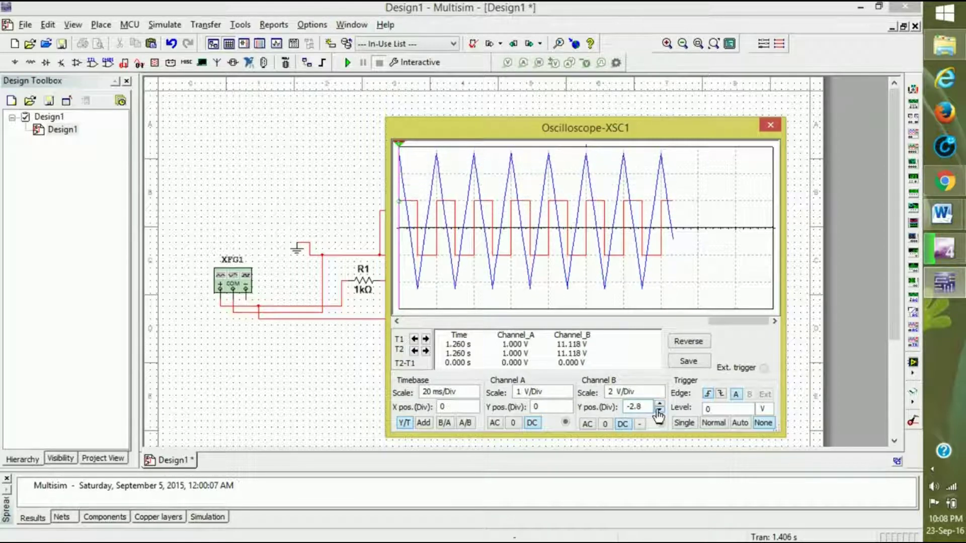
click(659, 410)
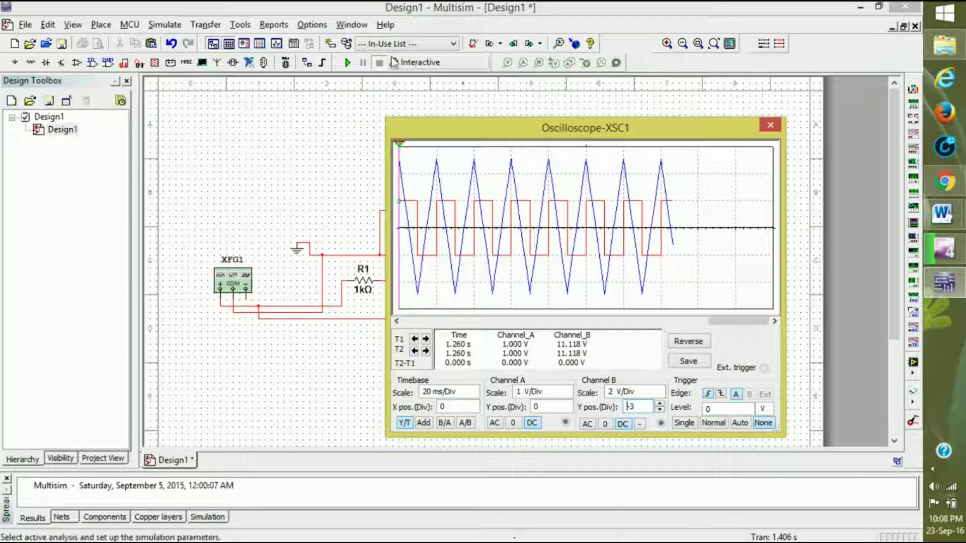
click(348, 63)
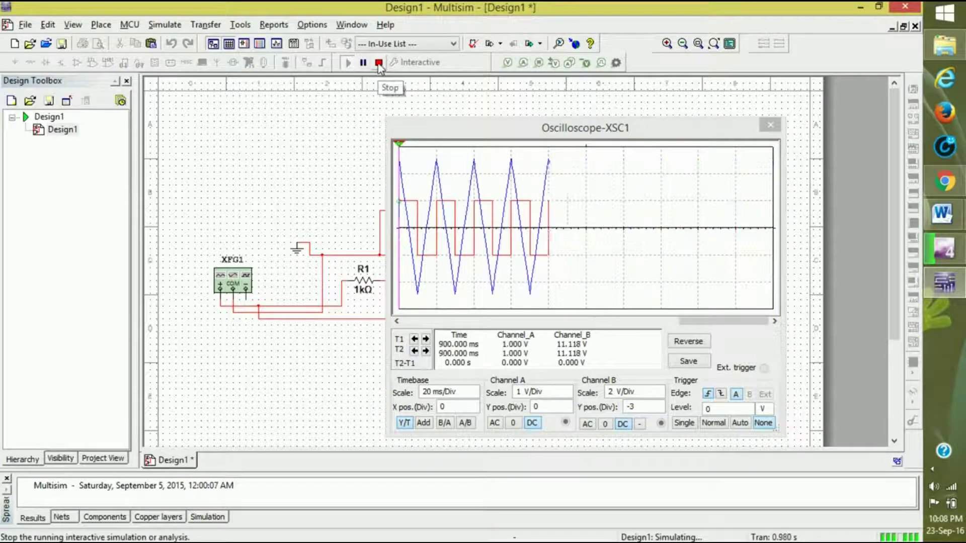
click(379, 63)
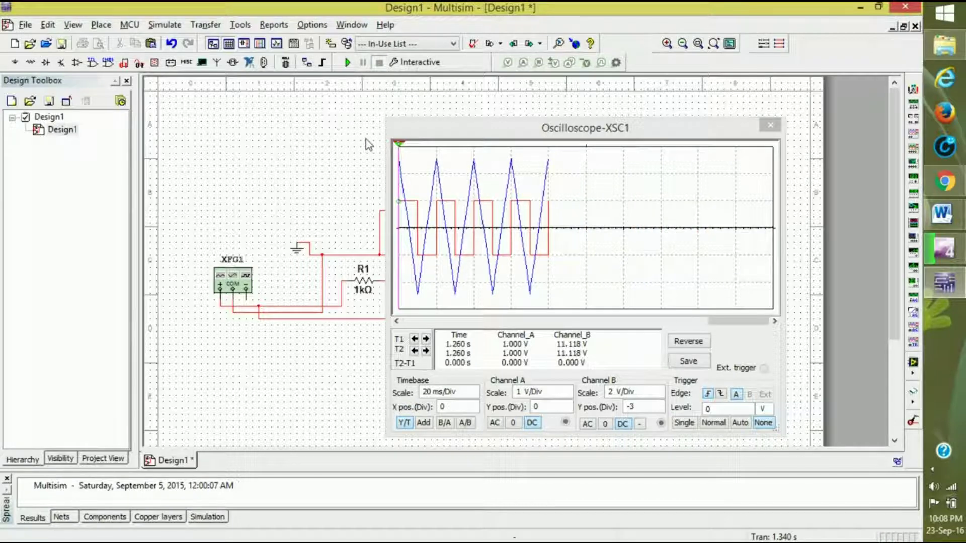